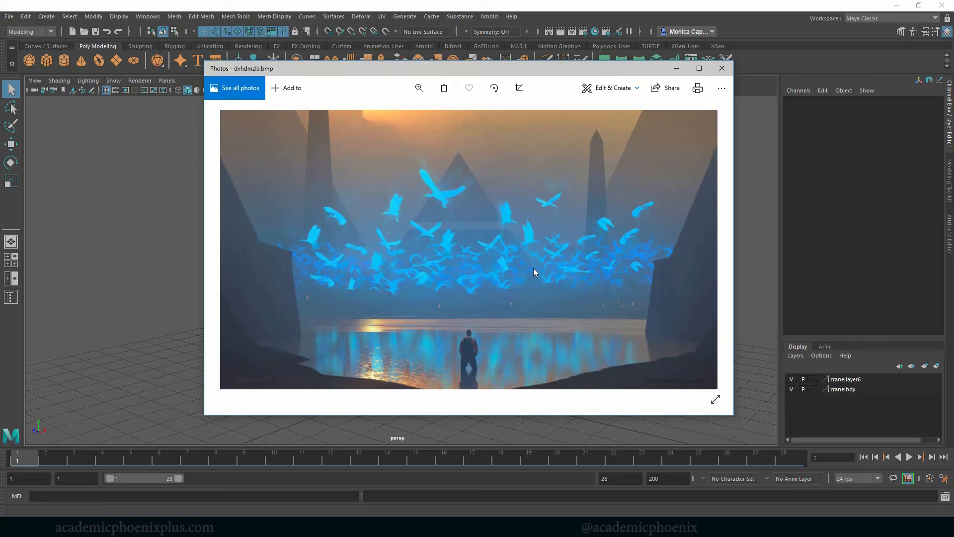
- Move the reference image out of the workspace and examine the crane mesh and its rig
{"action": "left_click_drag", "start_coordinate": [542, 72], "coordinate": [953, 118]}
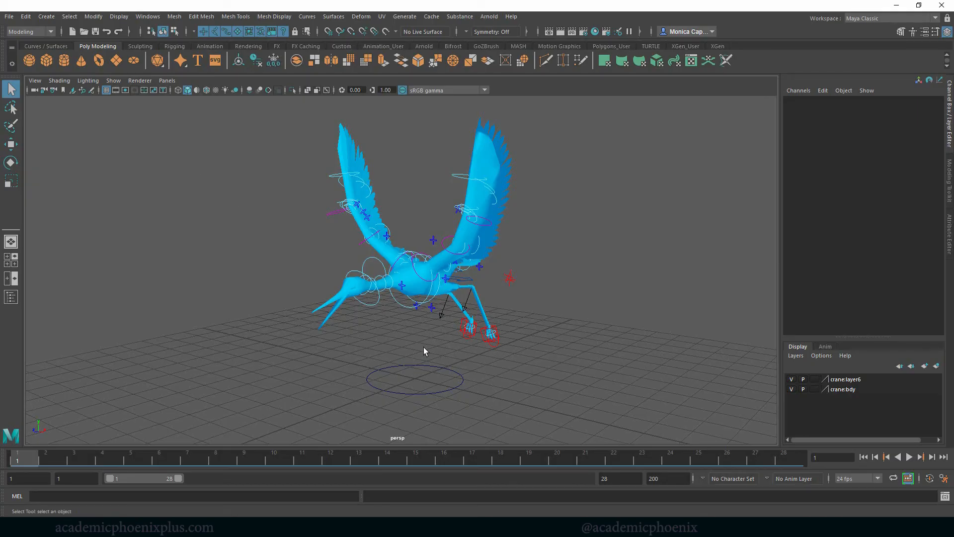
{"action": "left_click", "coordinate": [487, 154]}
{"action": "left_click", "coordinate": [599, 145]}
{"action": "left_click", "coordinate": [499, 156]}
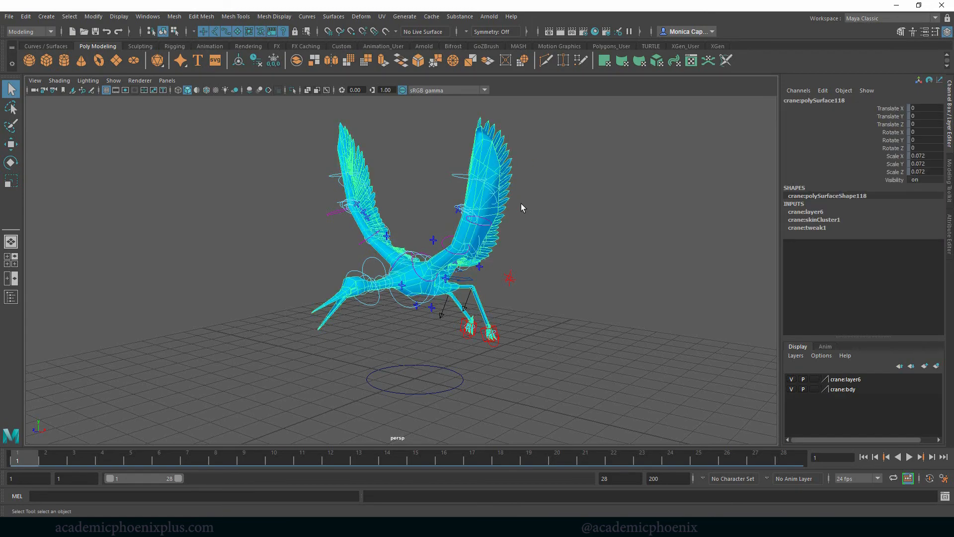
{"action": "left_click", "coordinate": [199, 250]}
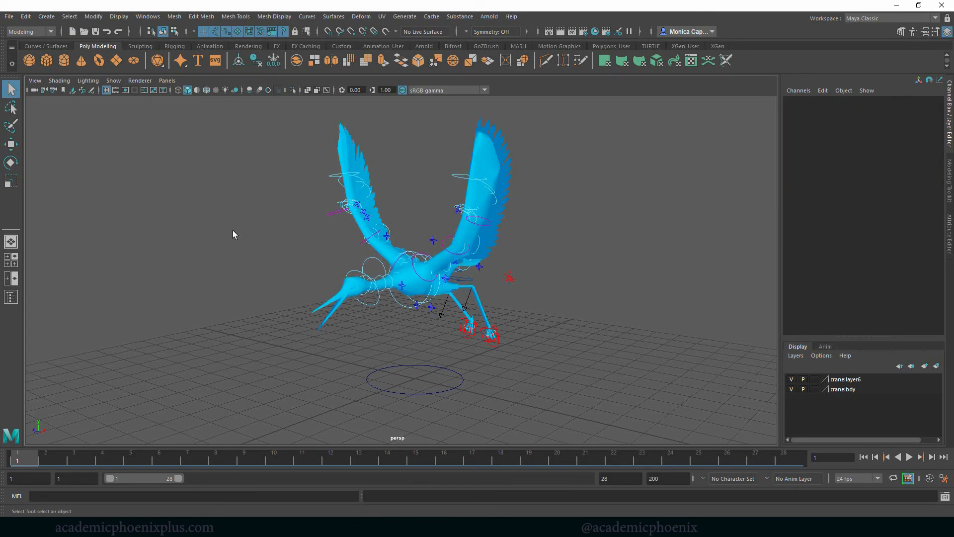
{"action": "right_click_drag", "start_coordinate": [233, 230], "coordinate": [269, 224], "text": "alt"}
{"action": "middle_click_drag", "start_coordinate": [268, 223], "coordinate": [242, 231], "text": "alt"}
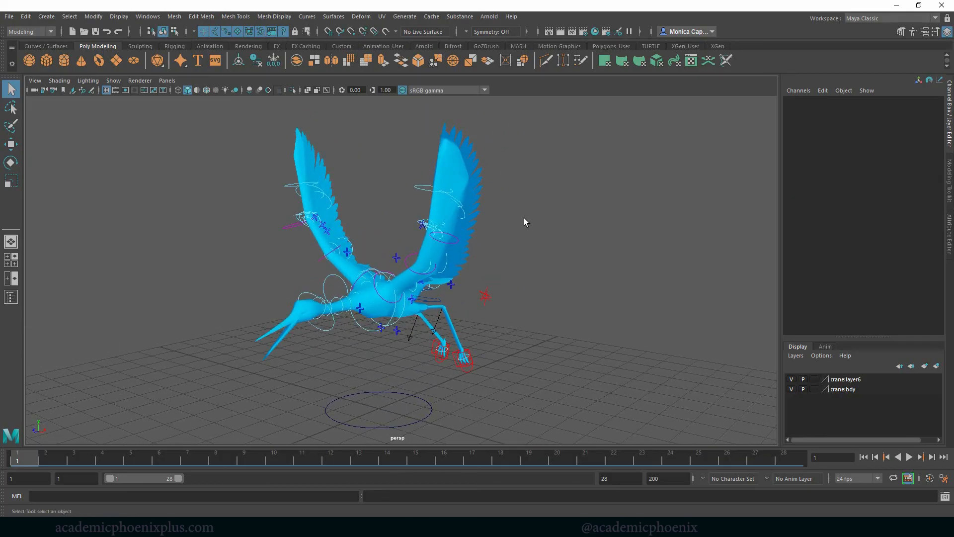
{"action": "left_click_drag", "start_coordinate": [373, 165], "coordinate": [500, 171], "text": "alt"}
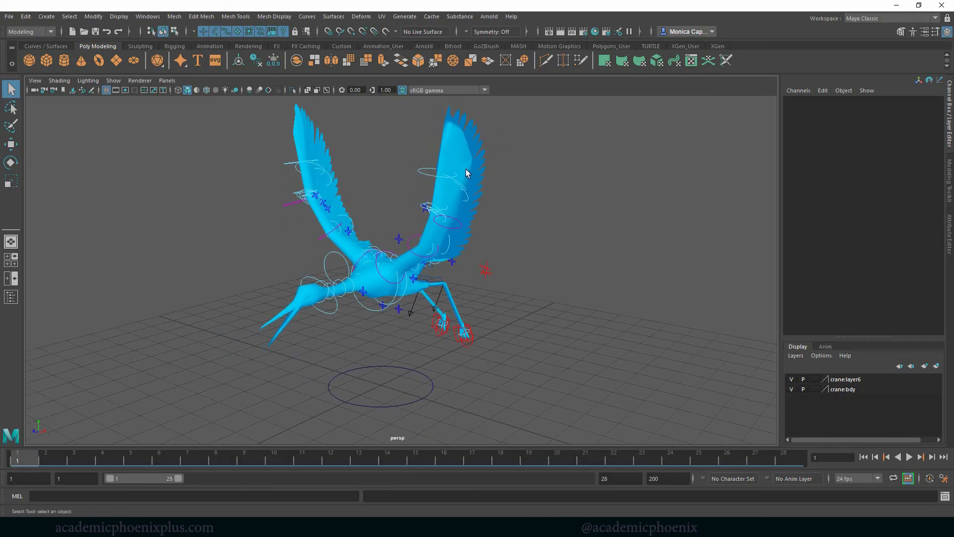
- Select the crane mesh, open the Animation Snapshot options and set the time range to Time Slider
{"action": "left_click", "coordinate": [466, 169]}
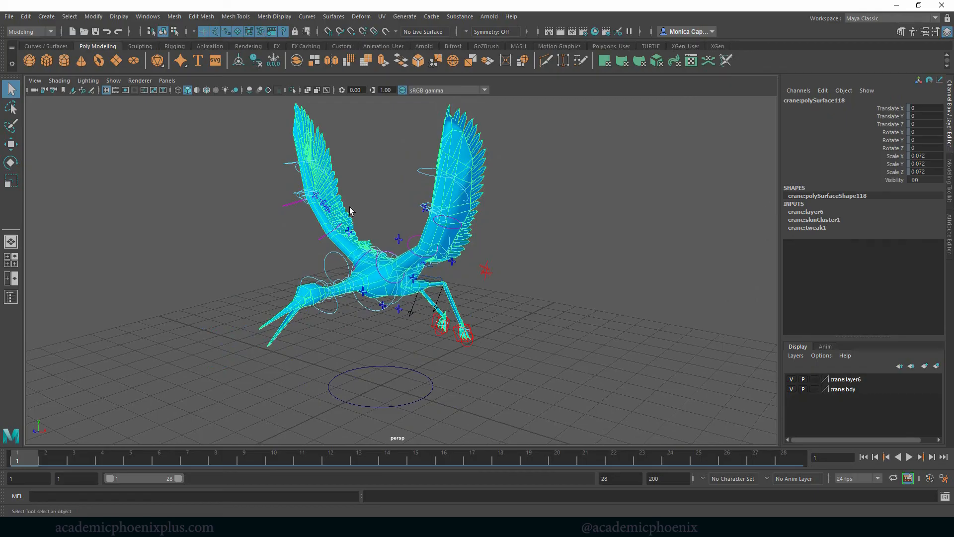
{"action": "left_click", "coordinate": [50, 31]}
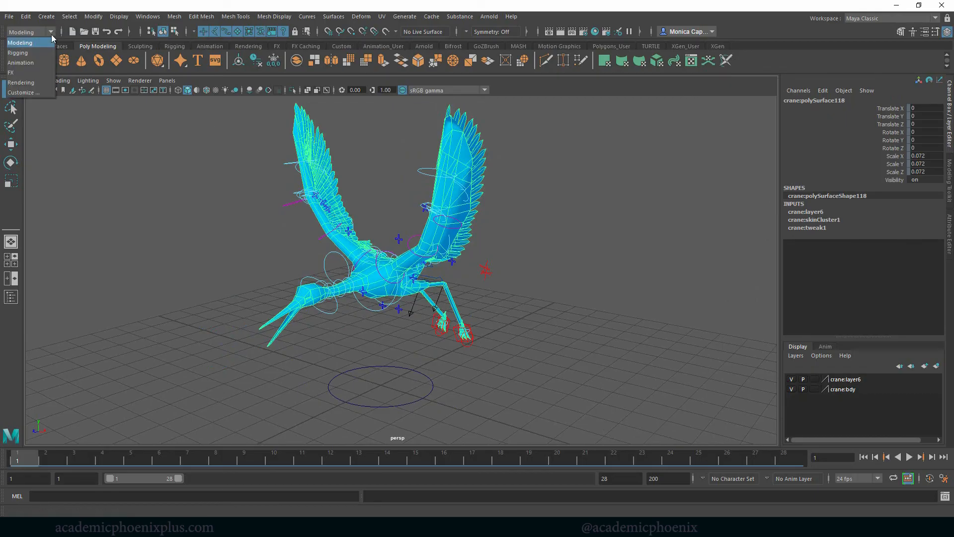
{"action": "left_click", "coordinate": [35, 62]}
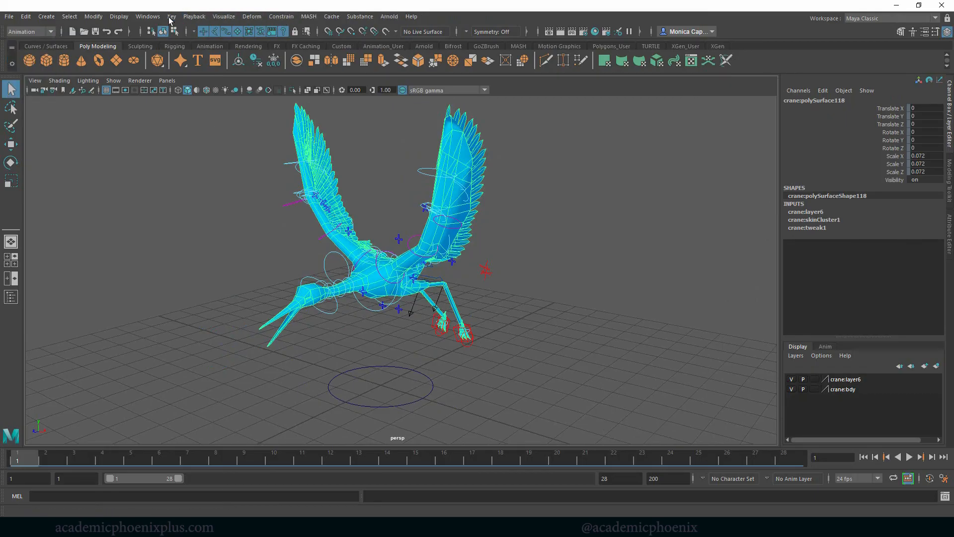
{"action": "left_click", "coordinate": [228, 17]}
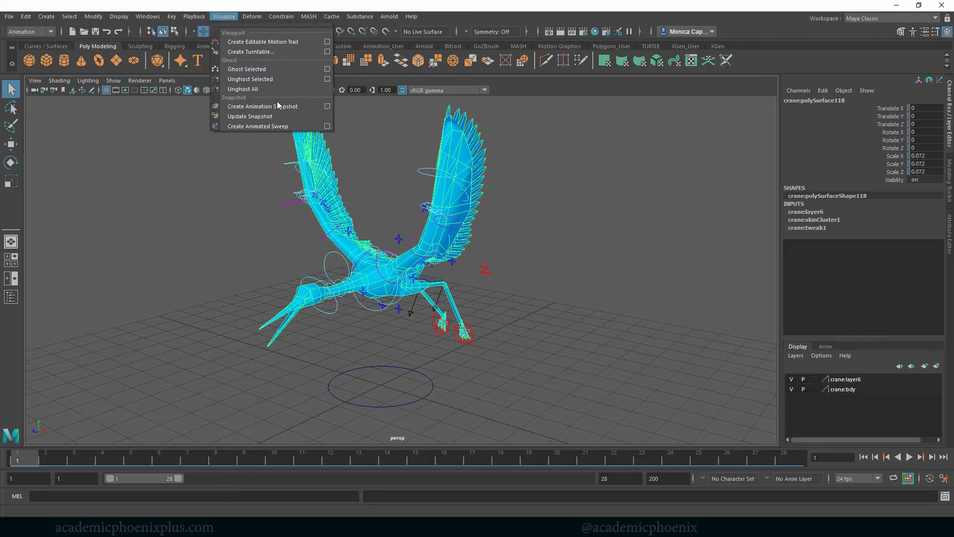
{"action": "left_click", "coordinate": [327, 106]}
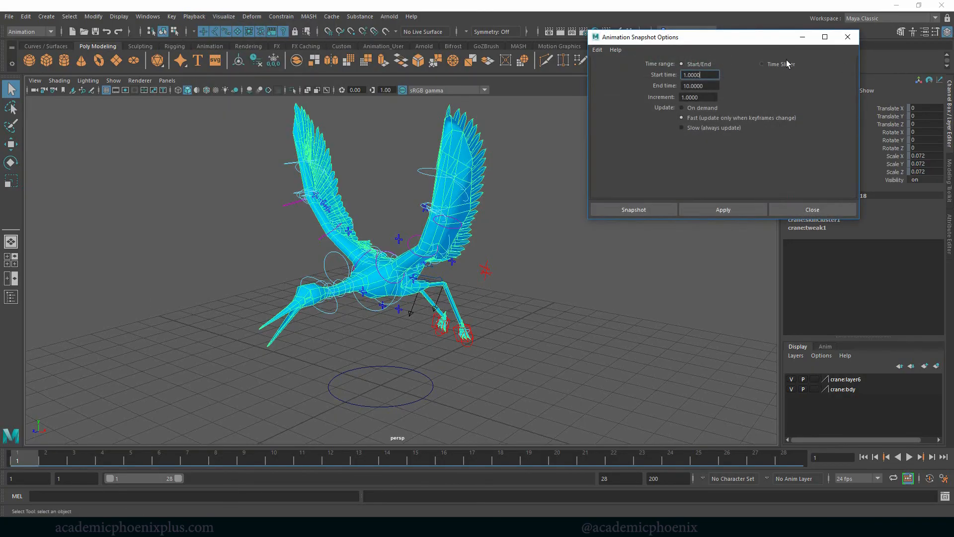
{"action": "left_click", "coordinate": [763, 64]}
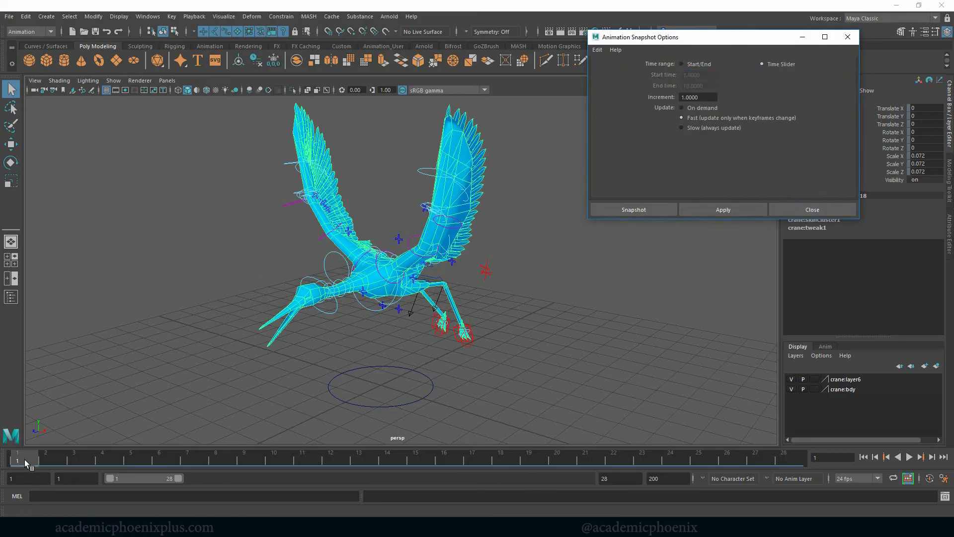
- Set the end of the playback range to frame 27 and play the crane's flapping cycle
{"action": "left_click_drag", "start_coordinate": [24, 460], "coordinate": [2, 489]}
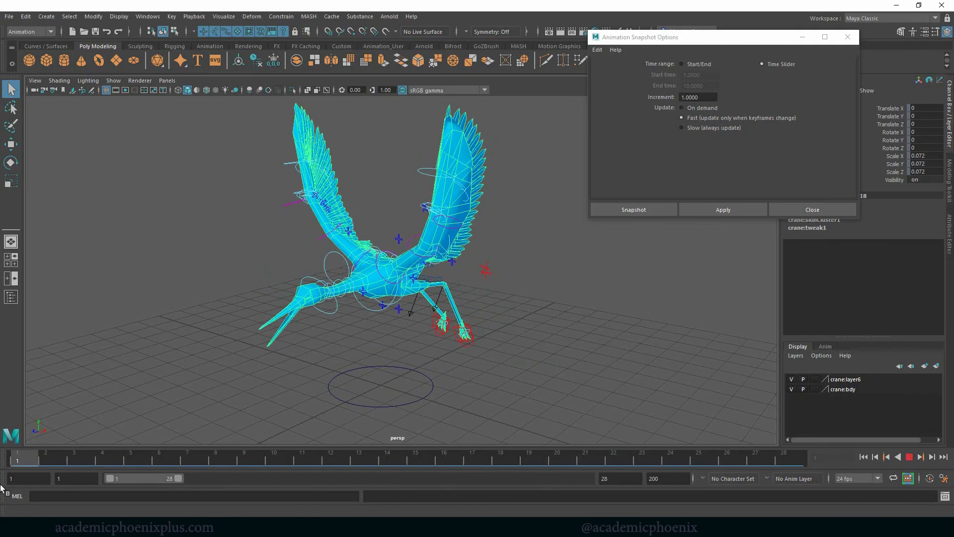
{"action": "left_click", "coordinate": [765, 455]}
{"action": "left_click_drag", "start_coordinate": [629, 482], "coordinate": [594, 481]}
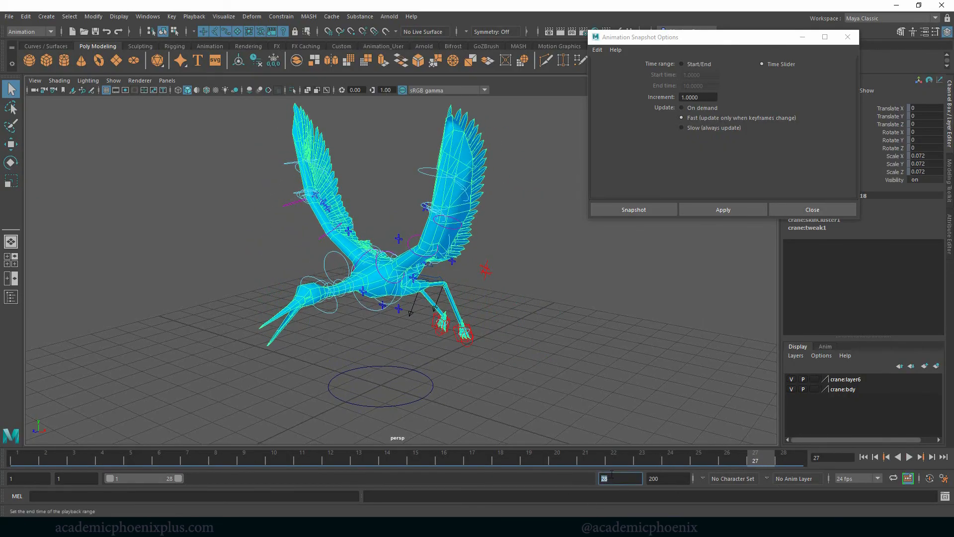
{"action": "type", "text": "27"}
{"action": "key", "text": "Return"}
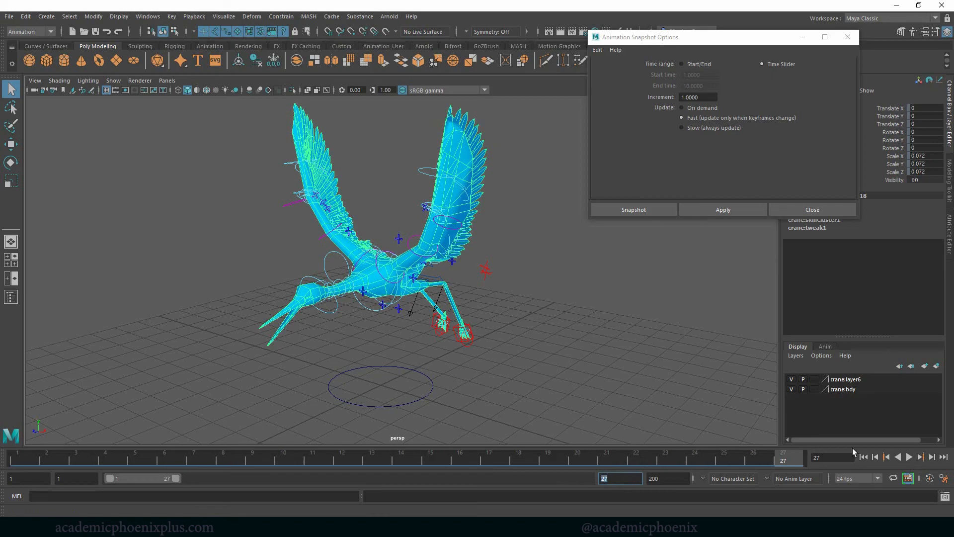
{"action": "left_click", "coordinate": [910, 458]}
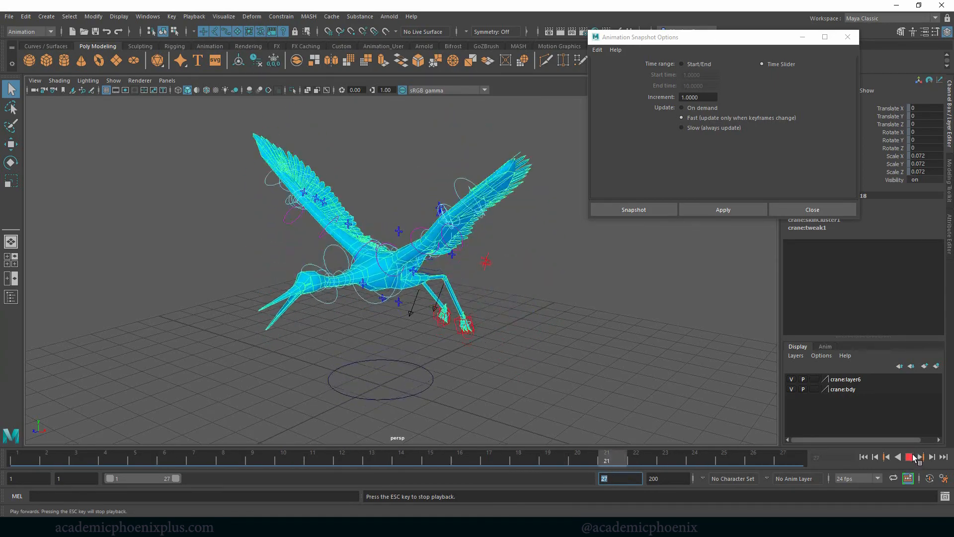
{"action": "left_click", "coordinate": [910, 457]}
- Create the crane's animation snapshot across the time slider range with an increment of 1
{"action": "left_click", "coordinate": [763, 97]}
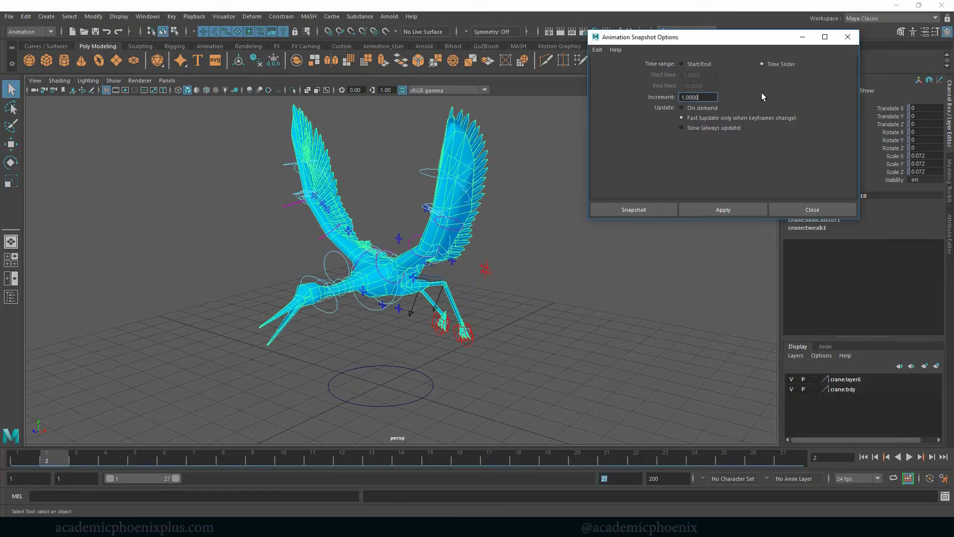
{"action": "left_click", "coordinate": [635, 212]}
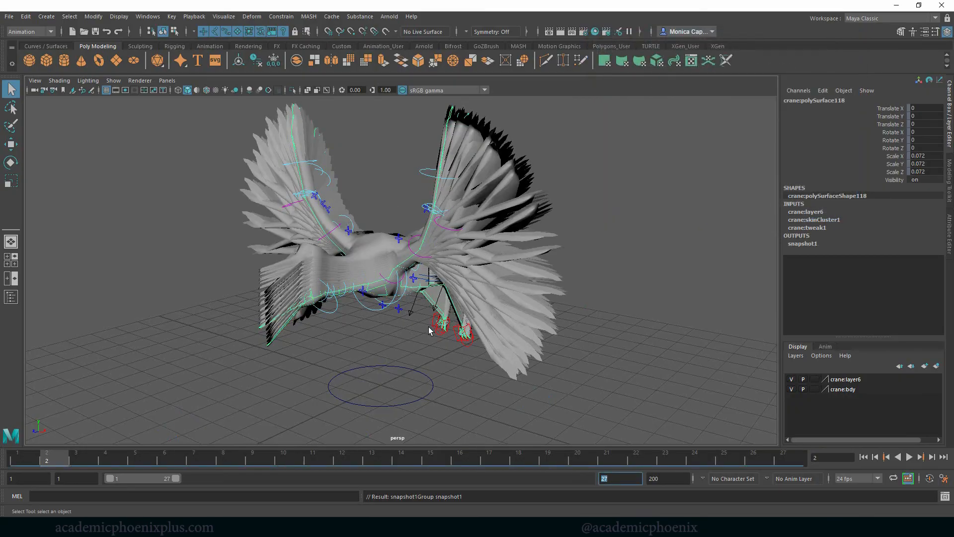
{"action": "mouse_move", "coordinate": [430, 331]}
{"action": "left_mouse_down", "text": "alt"}
{"action": "mouse_move", "coordinate": [379, 281]}
{"action": "mouse_move", "coordinate": [443, 326]}
{"action": "mouse_move", "coordinate": [433, 319]}
{"action": "left_mouse_up", "text": "alt"}
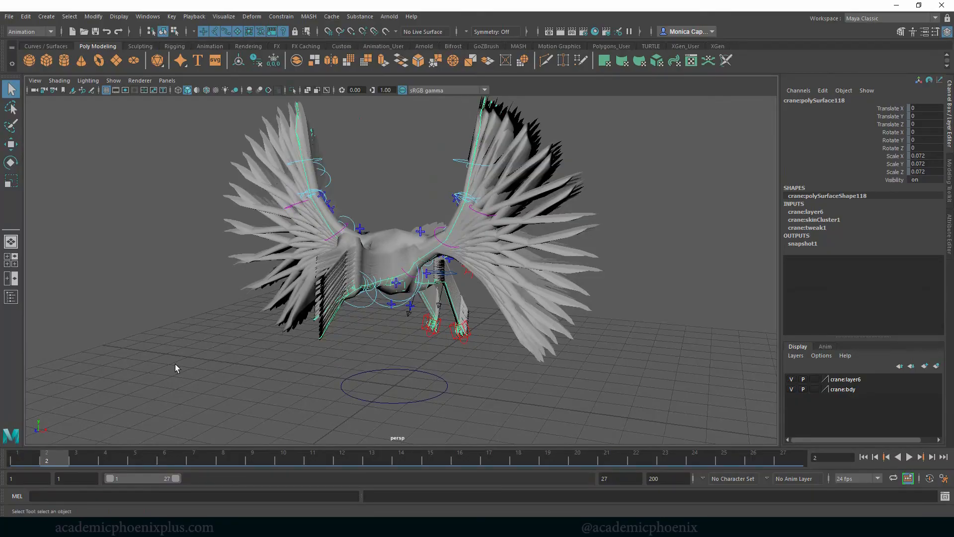
- Open the Outliner and expand snapshot1Group
{"action": "left_click", "coordinate": [148, 16]}
{"action": "left_click", "coordinate": [193, 124]}
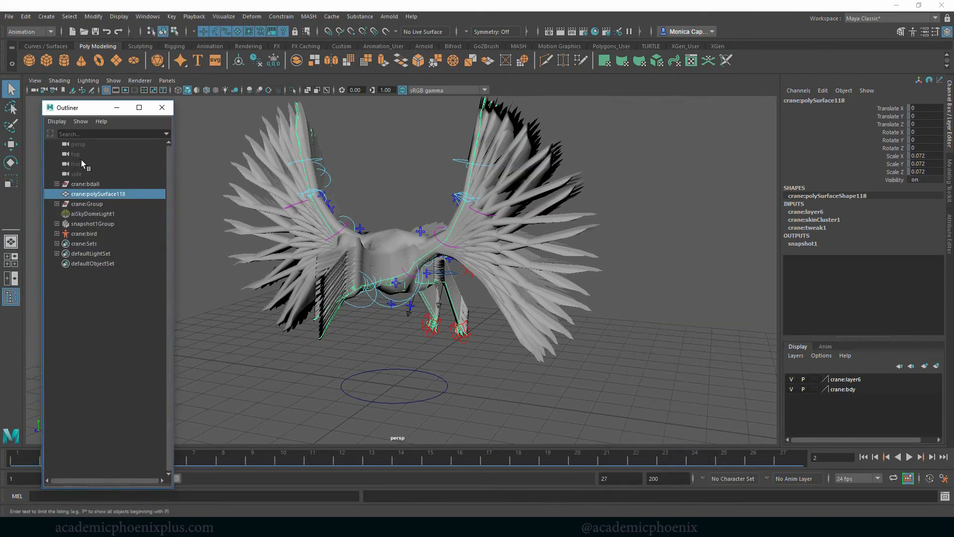
{"action": "left_click", "coordinate": [92, 223]}
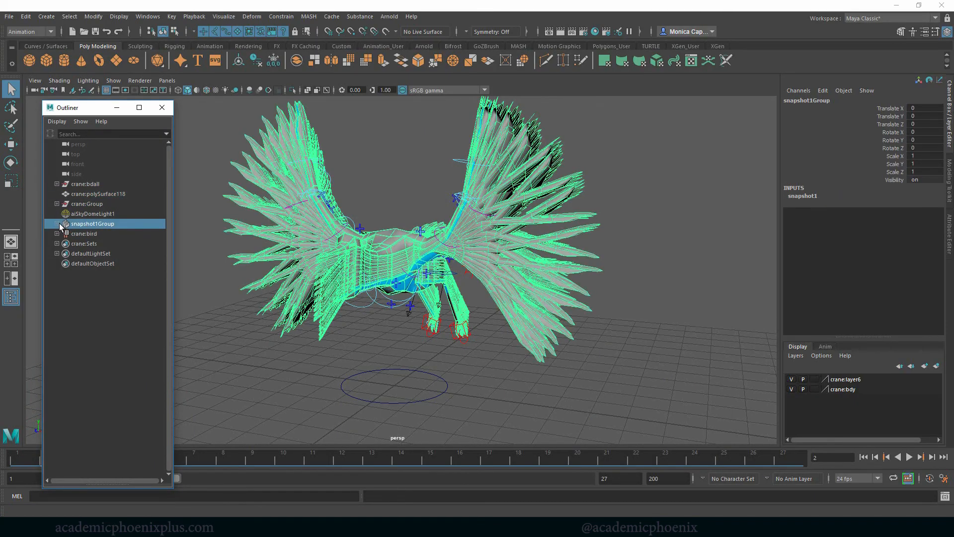
{"action": "left_click", "coordinate": [57, 223]}
- View the snapshot mesh transform1_1 in isolation, and restore the full scene display
{"action": "left_click", "coordinate": [106, 232]}
{"action": "left_click", "coordinate": [115, 243]}
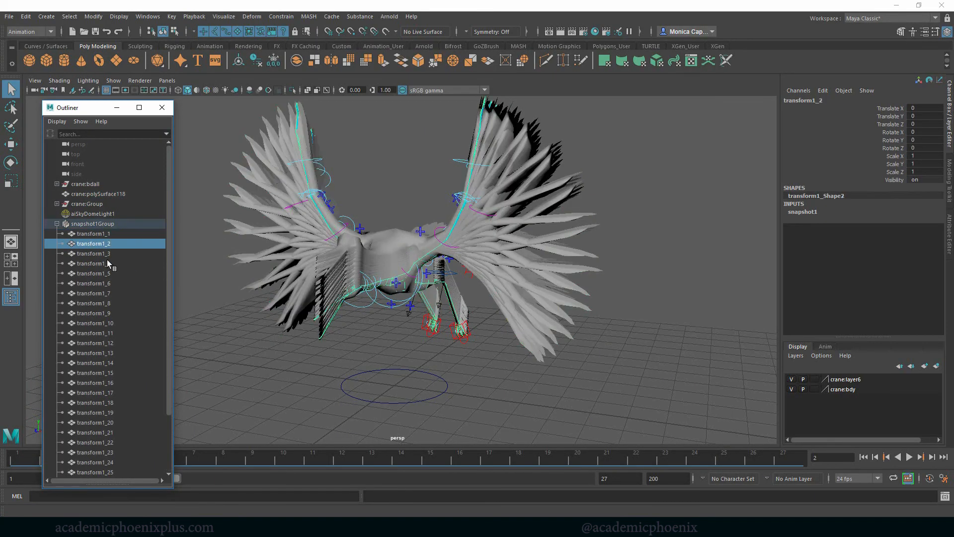
{"action": "left_click", "coordinate": [106, 261]}
{"action": "left_click", "coordinate": [106, 233]}
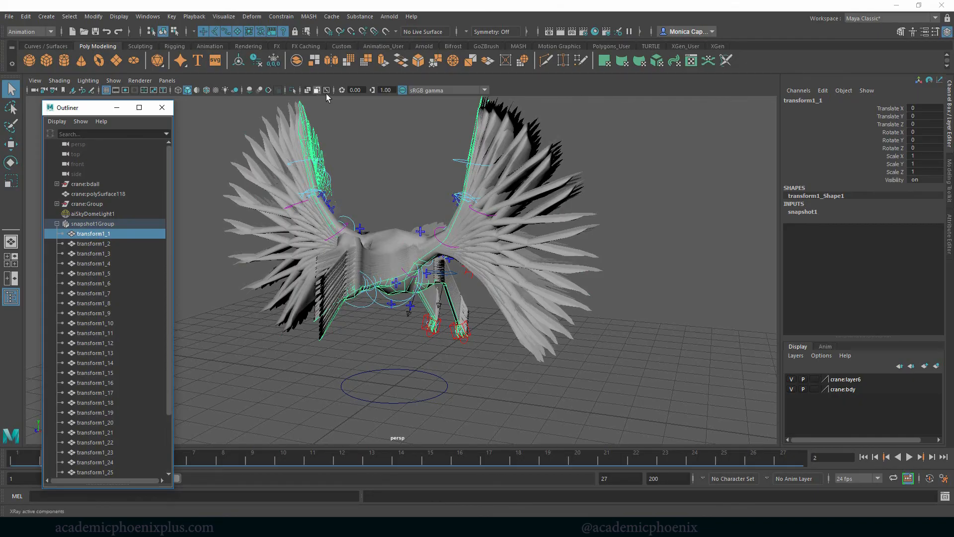
{"action": "left_click", "coordinate": [293, 90]}
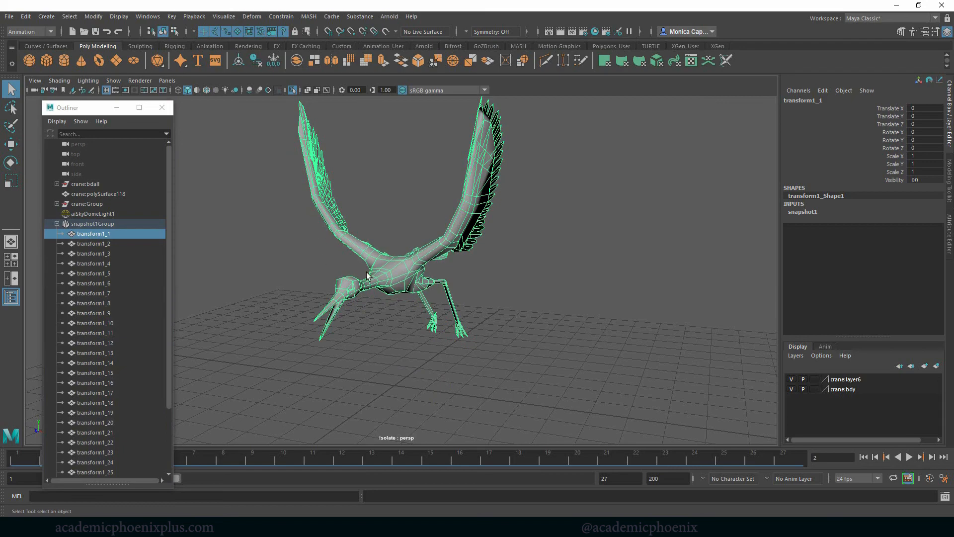
{"action": "left_click", "coordinate": [293, 90]}
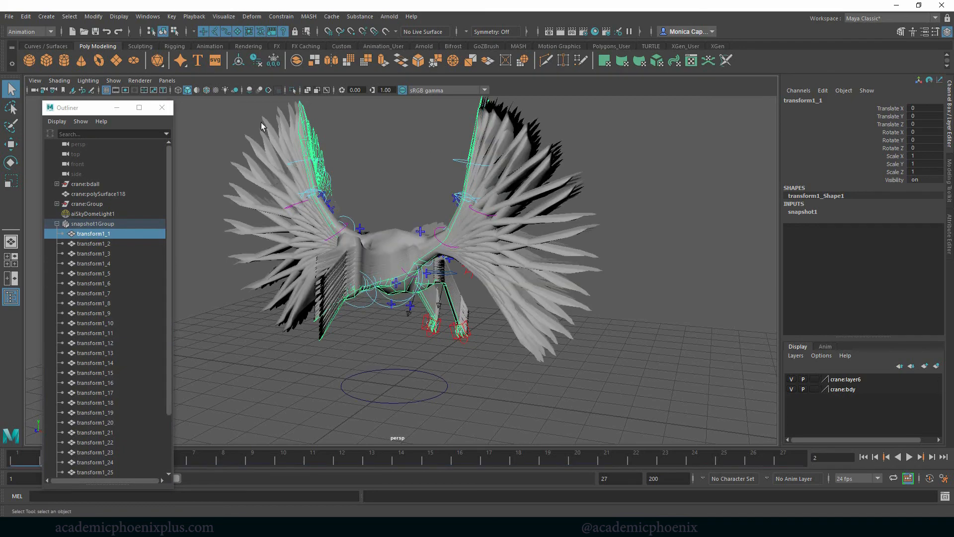
- View the snapshot mesh transform1_9 in isolation, and show the whole scene again
{"action": "left_click", "coordinate": [83, 313]}
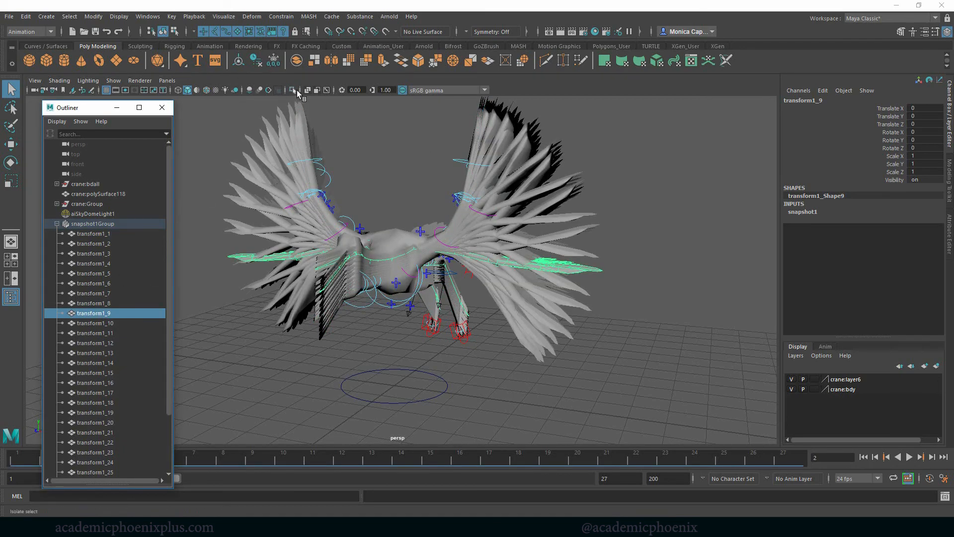
{"action": "left_click", "coordinate": [293, 90]}
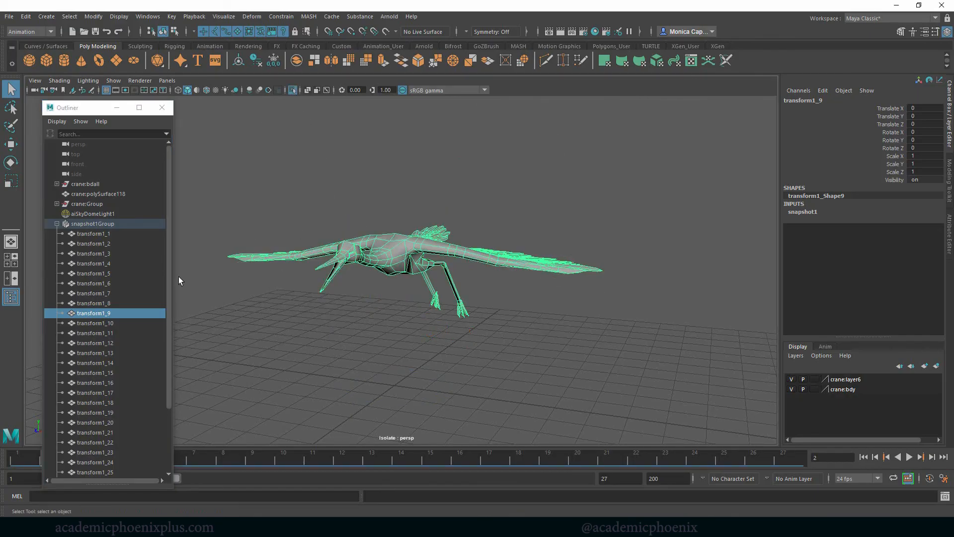
{"action": "left_click", "coordinate": [292, 91]}
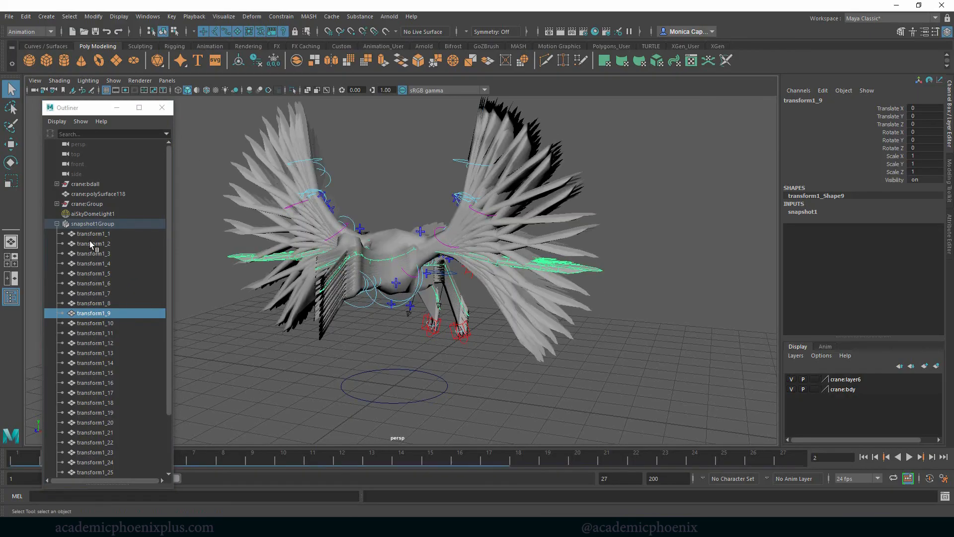
- Look through the per-frame meshes in the snapshot group down to the last one
{"action": "left_click_drag", "start_coordinate": [93, 235], "coordinate": [157, 382]}
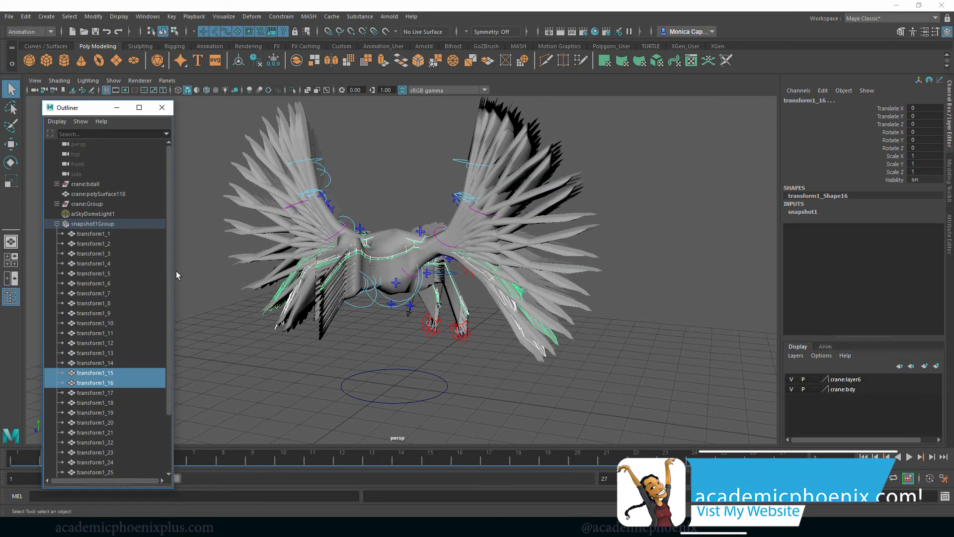
{"action": "left_click_drag", "start_coordinate": [169, 277], "coordinate": [179, 361]}
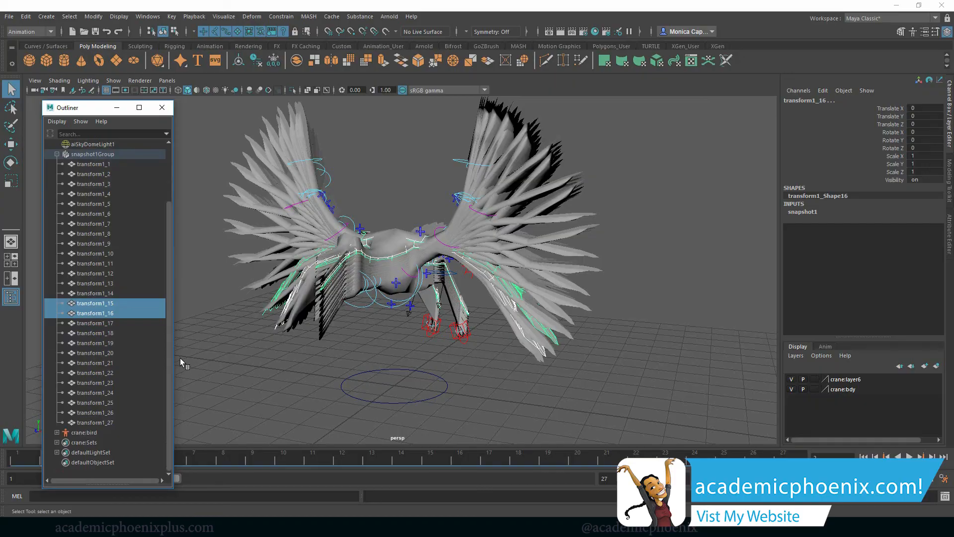
{"action": "left_click_drag", "start_coordinate": [169, 237], "coordinate": [116, 173]}
- Hide the original crane objects crane:bdall, crane:polySurface118 and crane:Group
{"action": "left_click", "coordinate": [104, 184]}
{"action": "left_click", "coordinate": [103, 204], "text": "shift"}
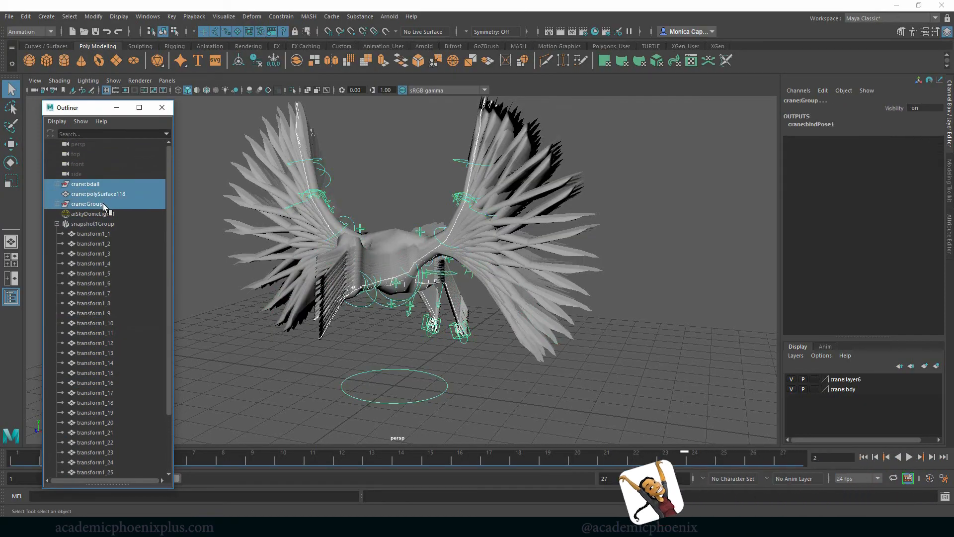
{"action": "key", "text": "ctrl+h"}
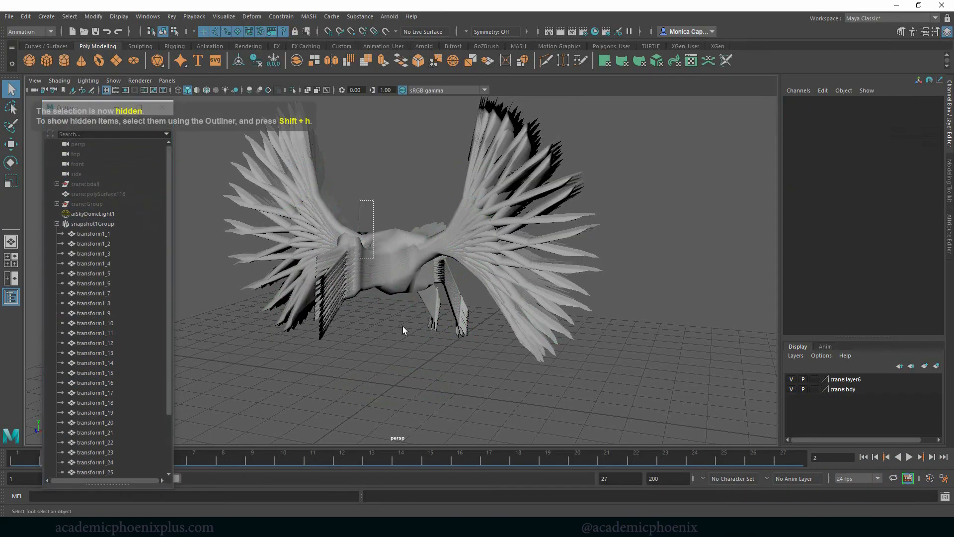
- Assign the existing aiStandardSurface1 material to all of the snapshot meshes
{"action": "left_click_drag", "start_coordinate": [402, 326], "coordinate": [399, 277]}
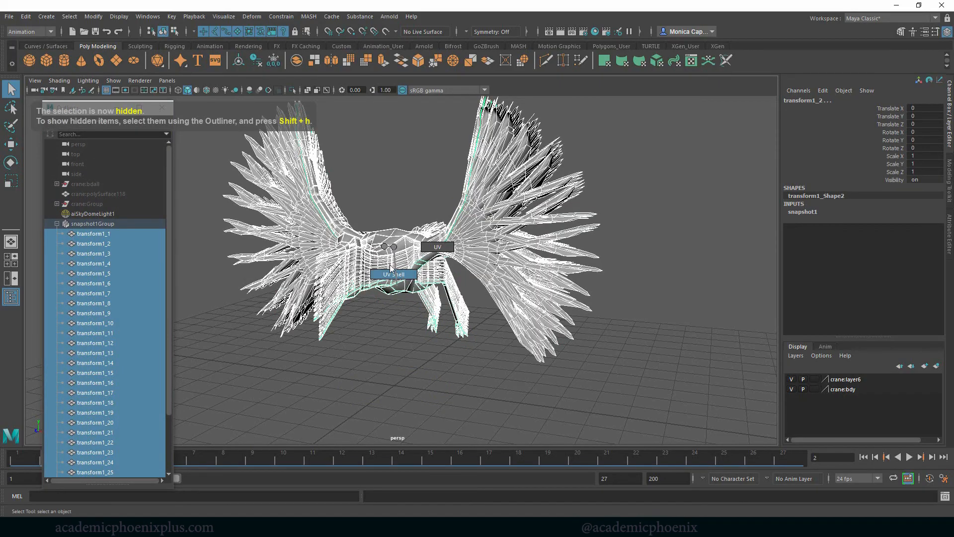
{"action": "right_click", "coordinate": [376, 246]}
{"action": "mouse_move", "coordinate": [375, 511]}
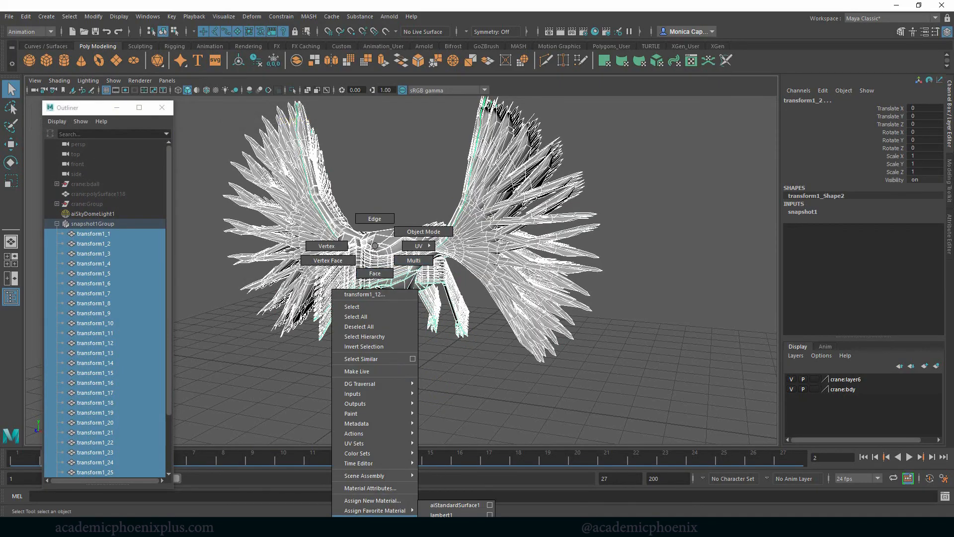
{"action": "left_click", "coordinate": [453, 506]}
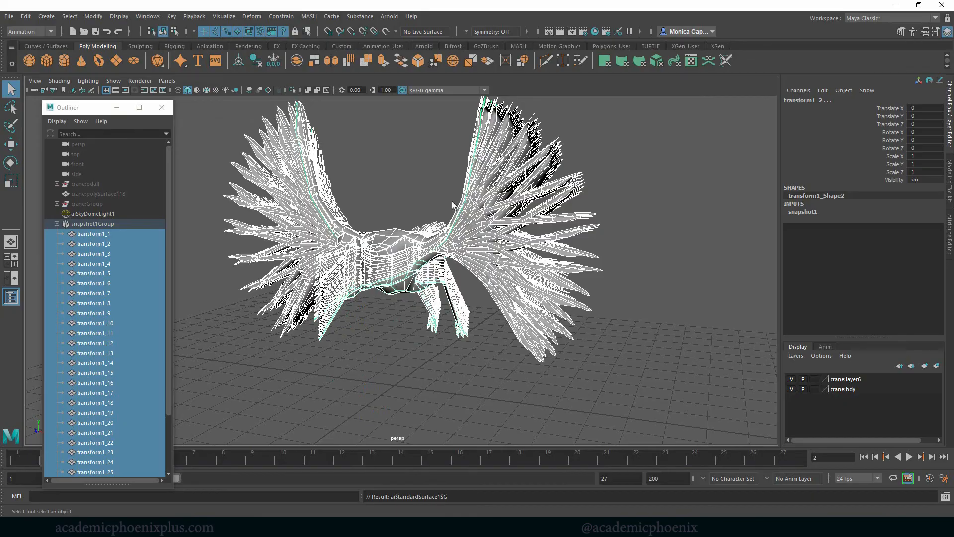
{"action": "left_click", "coordinate": [400, 169]}
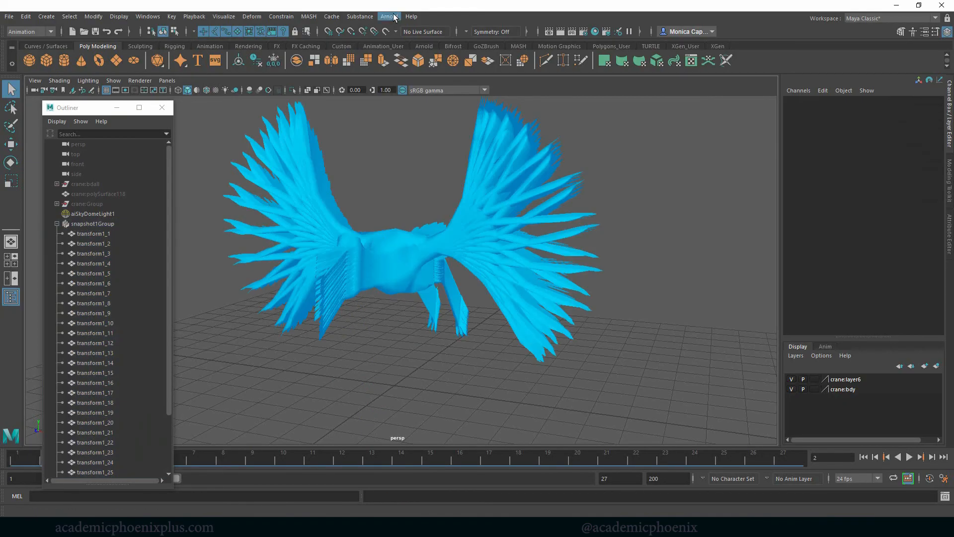
- Preview the blue snapshot meshes in an Arnold render and close the render view
{"action": "left_click", "coordinate": [389, 17]}
{"action": "left_click", "coordinate": [400, 35]}
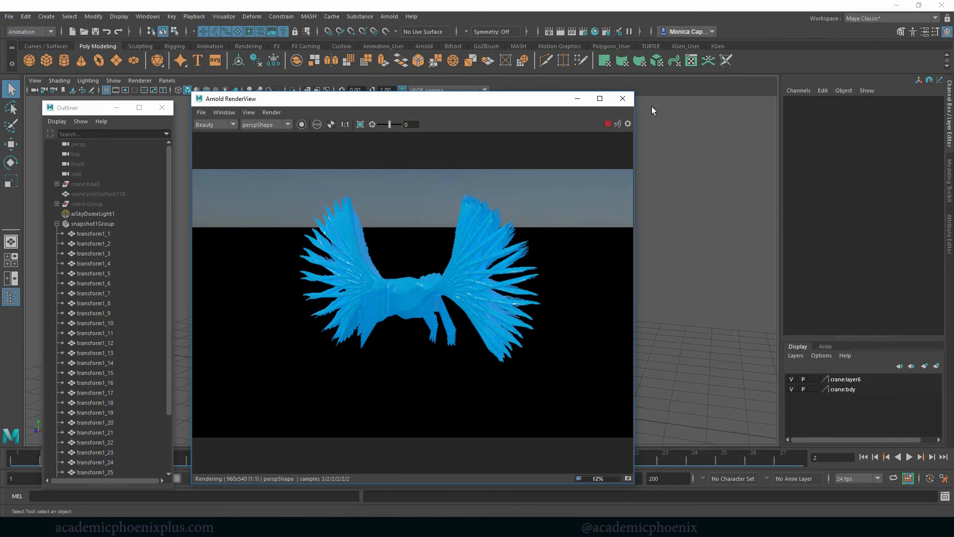
{"action": "left_click", "coordinate": [623, 99]}
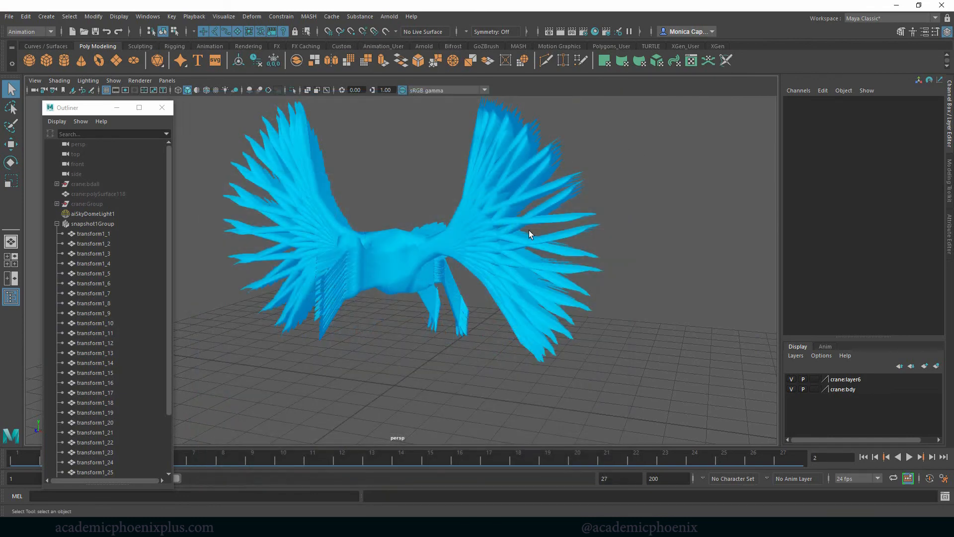
- Center the pivots of all the snapshot meshes, lower them onto the middle of the grid, and clear their transforms and history
{"action": "right_click_drag", "start_coordinate": [524, 244], "coordinate": [398, 243], "text": "alt"}
{"action": "left_click_drag", "start_coordinate": [382, 232], "coordinate": [439, 298]}
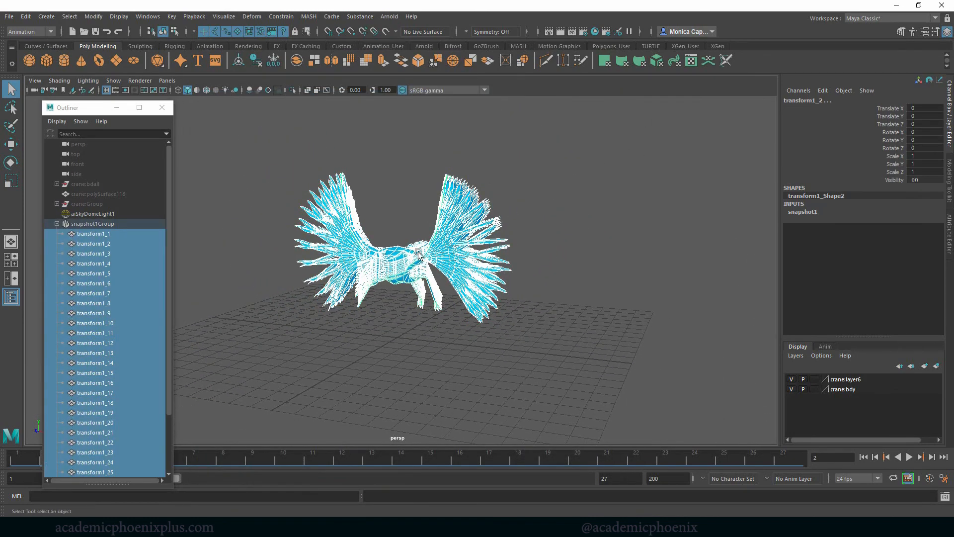
{"action": "key", "text": "w"}
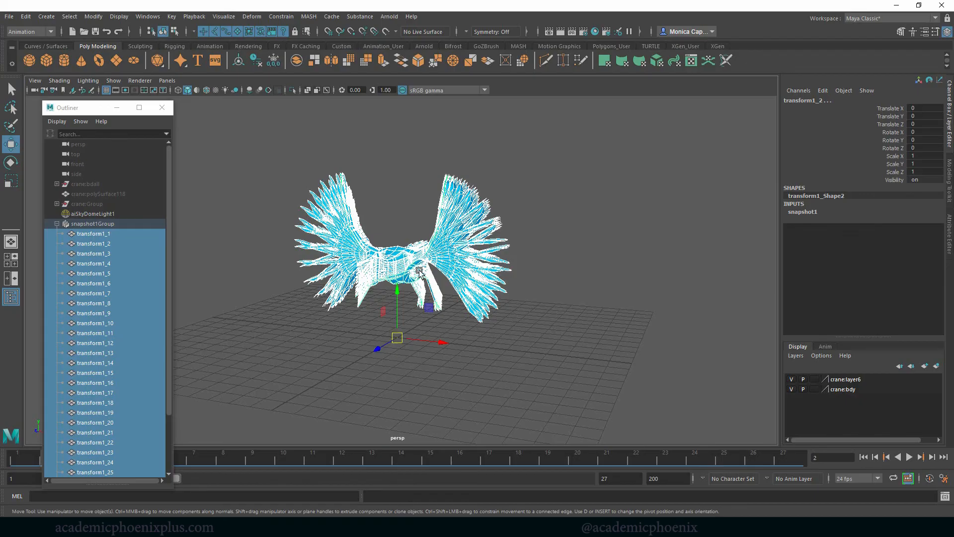
{"action": "left_click", "coordinate": [242, 62]}
{"action": "left_click_drag", "start_coordinate": [393, 209], "coordinate": [390, 280]}
{"action": "left_click", "coordinate": [255, 61]}
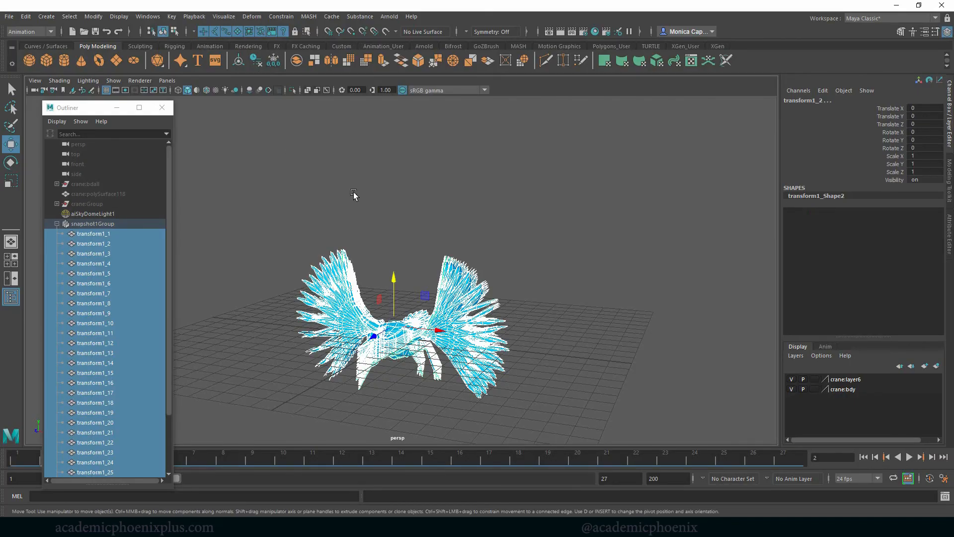
{"action": "left_click", "coordinate": [349, 187]}
- Save the scene under the new name crane03_flock.ma
{"action": "left_click", "coordinate": [9, 17]}
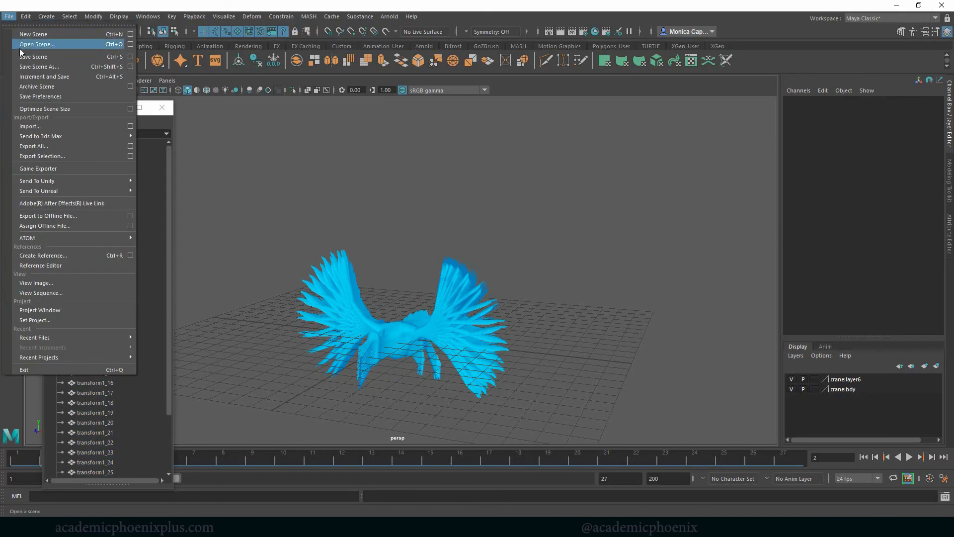
{"action": "left_click", "coordinate": [36, 69]}
{"action": "key", "text": "Return"}
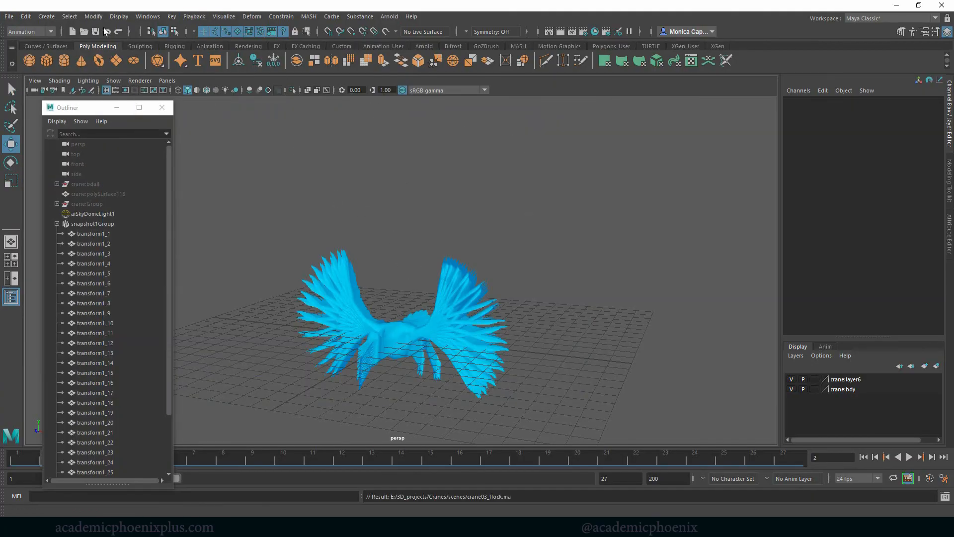
- Create an nParticle grid with particle spacing 2, placed with text fields from corner 0, 0, 0 to corner 5, 5, 5
{"action": "left_click", "coordinate": [30, 32]}
{"action": "left_click", "coordinate": [20, 73]}
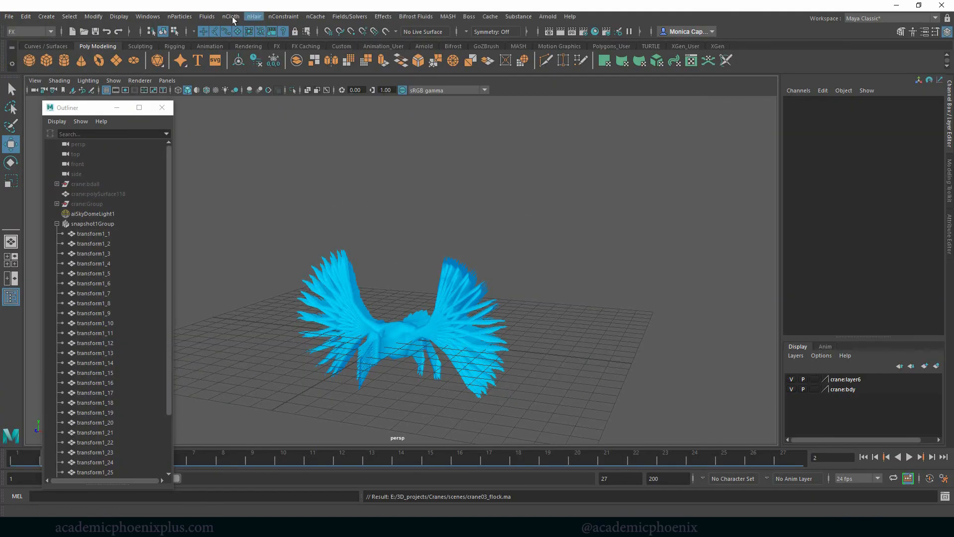
{"action": "left_click", "coordinate": [190, 18]}
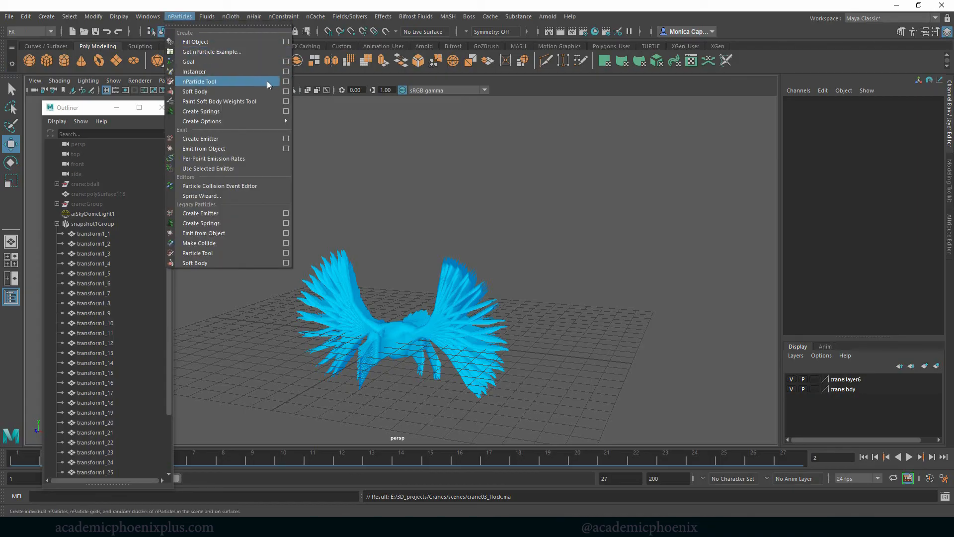
{"action": "left_click", "coordinate": [286, 82]}
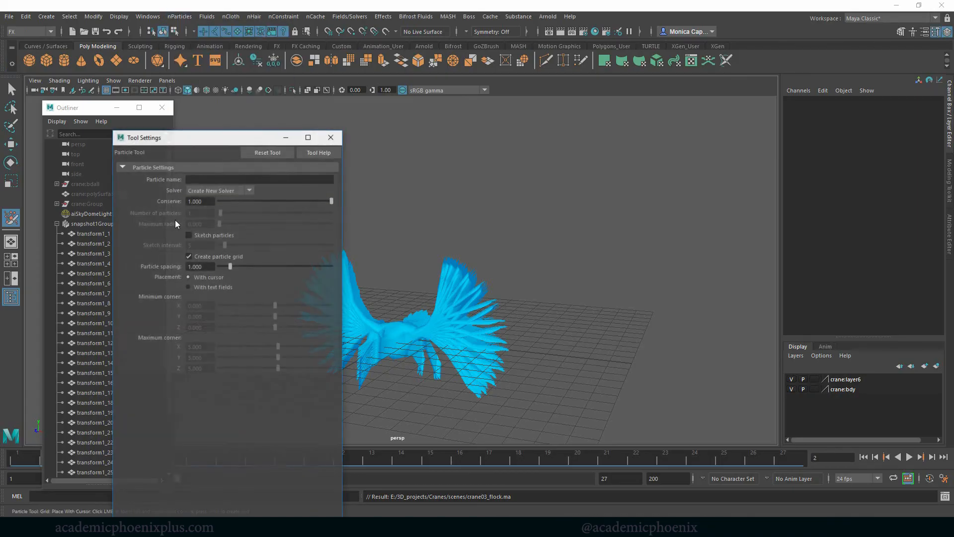
{"action": "left_click", "coordinate": [210, 288]}
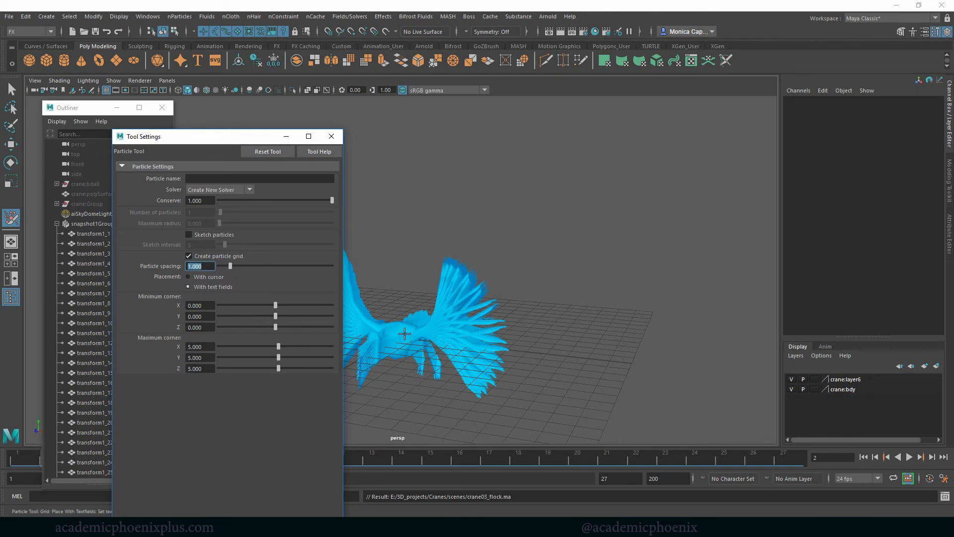
{"action": "type", "text": "2"}
{"action": "key", "text": "Return"}
{"action": "left_click_drag", "start_coordinate": [226, 142], "coordinate": [148, 108]}
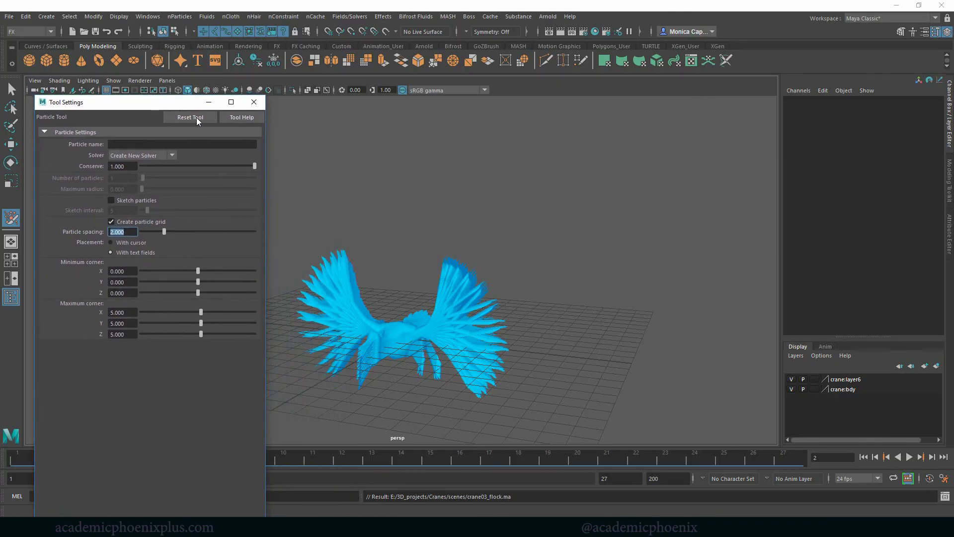
{"action": "left_click_drag", "start_coordinate": [336, 298], "coordinate": [362, 287], "text": "alt"}
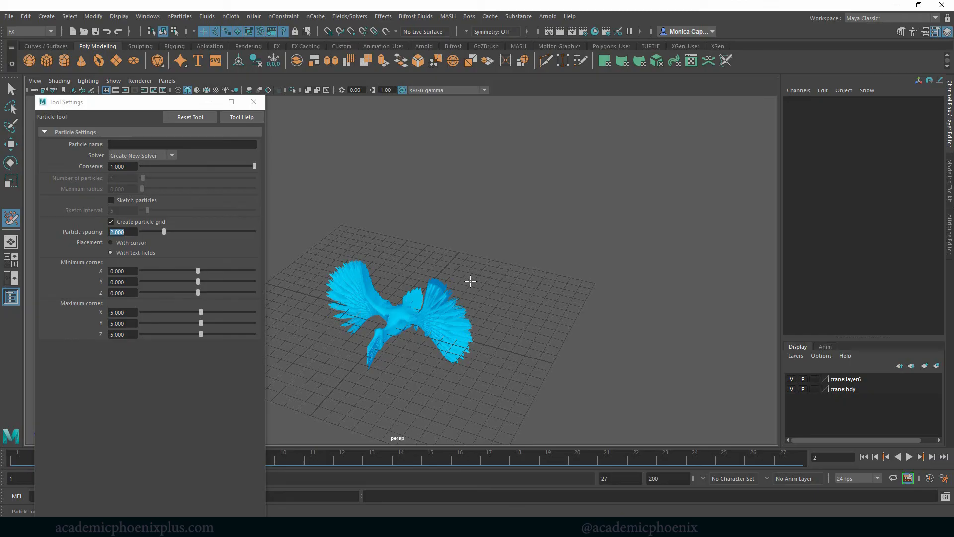
{"action": "key", "text": "Return"}
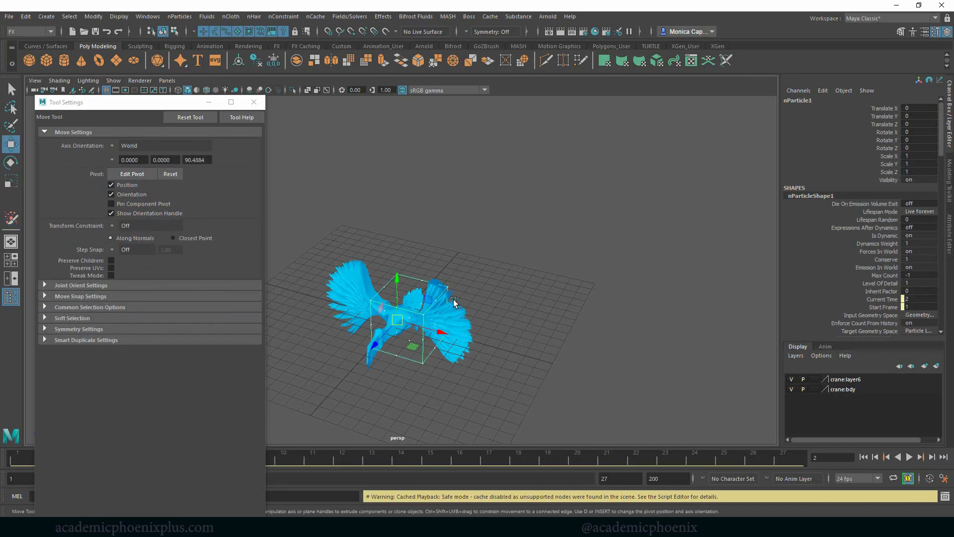
- Scale the particle grid uniformly to about 4 and move it above the bird to about Y 8.9, Z -4.5
{"action": "key", "text": "r"}
{"action": "left_click_drag", "start_coordinate": [399, 321], "coordinate": [462, 339]}
{"action": "key", "text": "w"}
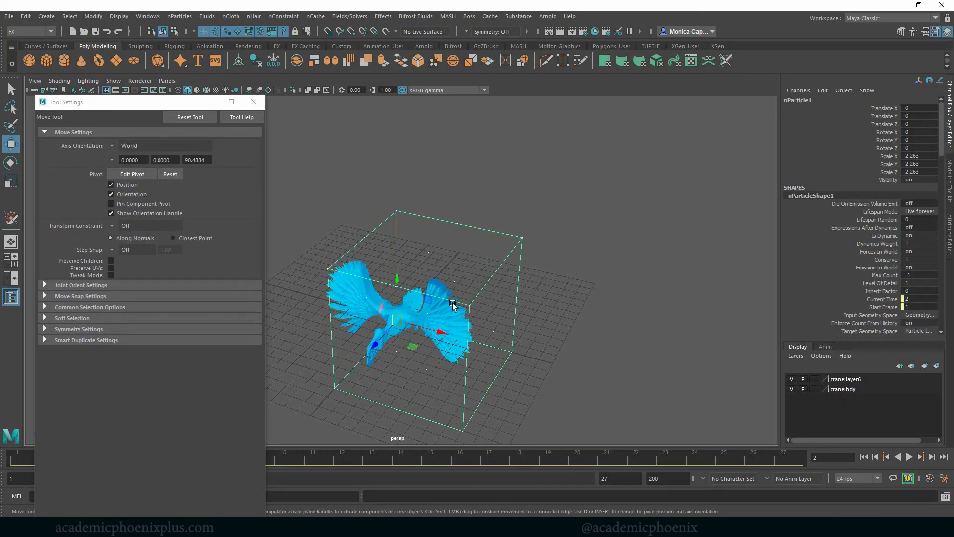
{"action": "left_click_drag", "start_coordinate": [395, 277], "coordinate": [383, 171]}
{"action": "left_click_drag", "start_coordinate": [370, 201], "coordinate": [546, 233], "text": "alt"}
{"action": "key", "text": "r"}
{"action": "middle_click_drag", "start_coordinate": [475, 208], "coordinate": [532, 303], "text": "alt"}
{"action": "right_click_drag", "start_coordinate": [431, 244], "coordinate": [380, 235], "text": "alt"}
{"action": "left_click_drag", "start_coordinate": [559, 237], "coordinate": [458, 292], "text": "alt"}
{"action": "left_click", "coordinate": [254, 102]}
{"action": "key", "text": "w"}
{"action": "left_click_drag", "start_coordinate": [396, 284], "coordinate": [425, 277]}
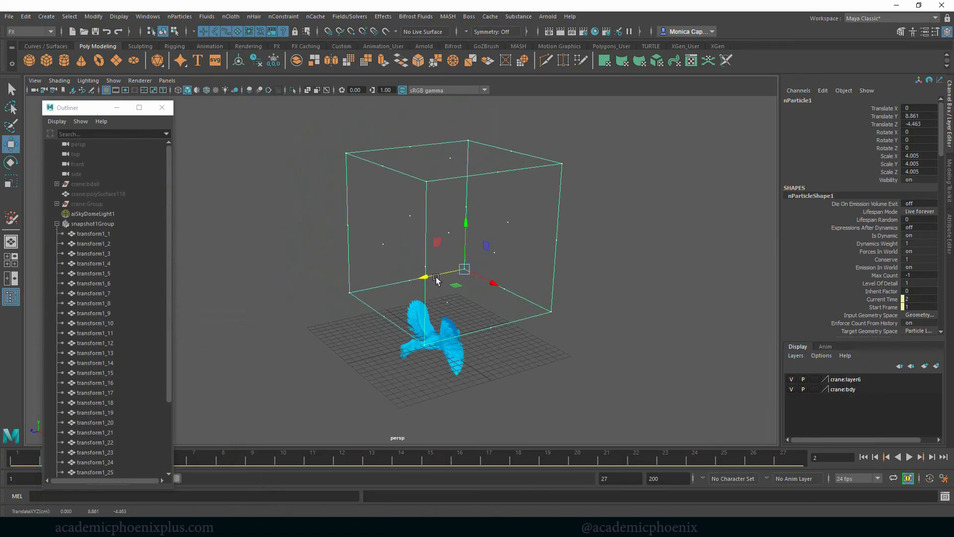
- Play the particle simulation briefly and bring up the attributes of the nucleus1 solver
{"action": "left_click", "coordinate": [910, 458]}
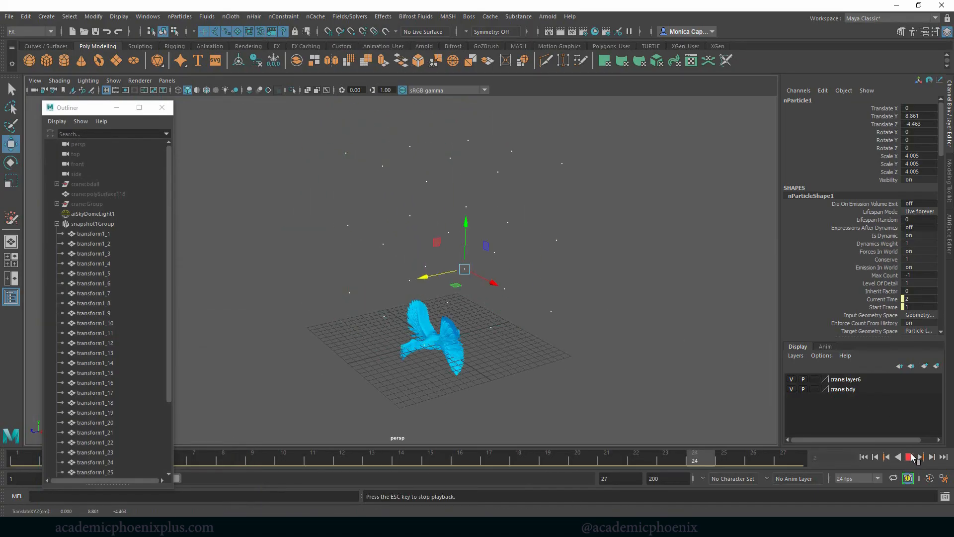
{"action": "left_click", "coordinate": [910, 457]}
{"action": "left_click_drag", "start_coordinate": [169, 349], "coordinate": [190, 406]}
{"action": "left_click", "coordinate": [96, 433]}
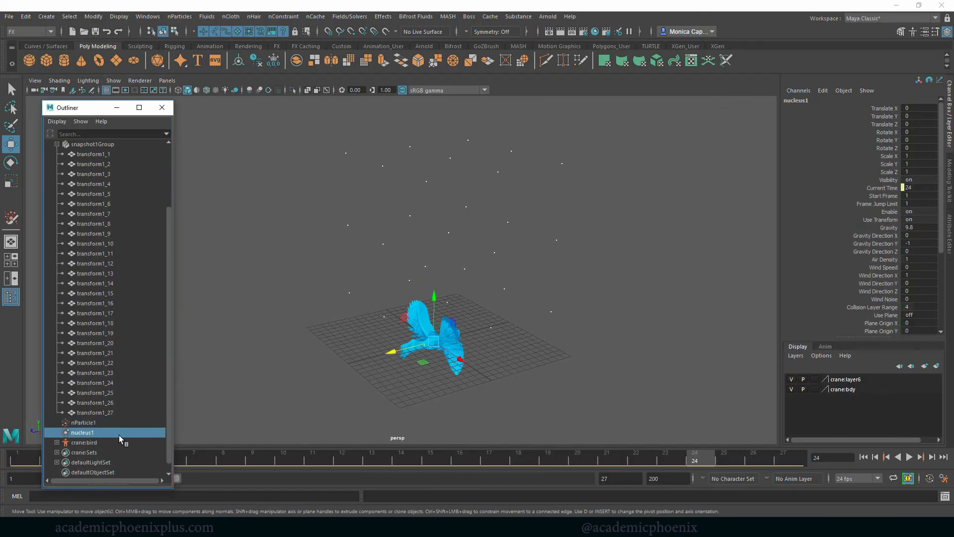
- Set the playback range's end frame to 250 and play the simulation
{"action": "double_click", "coordinate": [606, 481]}
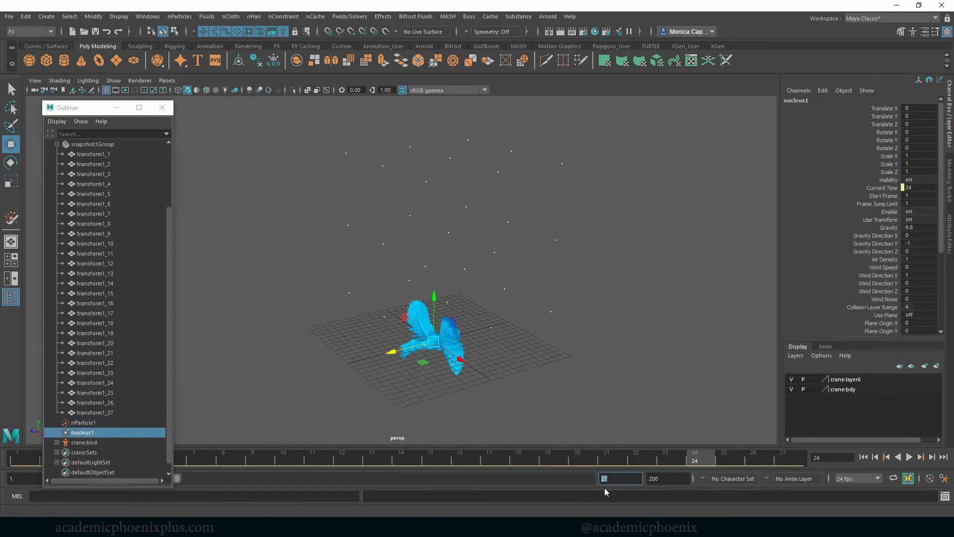
{"action": "type", "text": "250"}
{"action": "key", "text": "Return"}
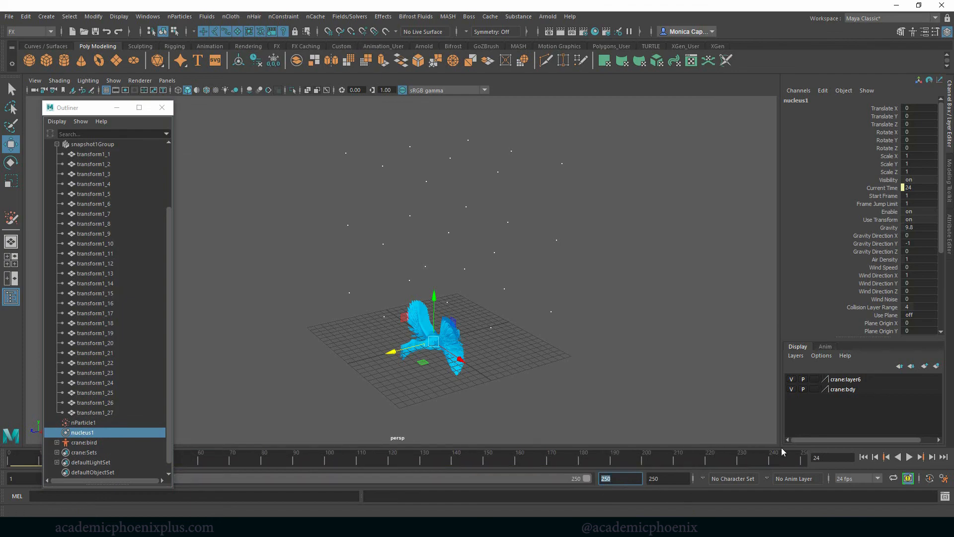
{"action": "left_click", "coordinate": [909, 457]}
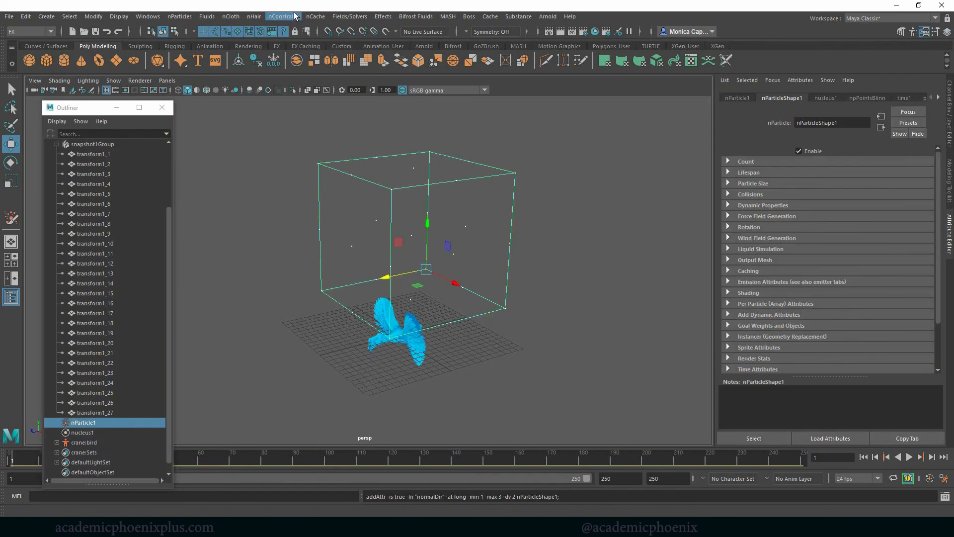
- Add a Turbulence field to nParticle1 and move it among the particles to about X 1.8, Y 16.8, Z 2.9
{"action": "left_click", "coordinate": [350, 16]}
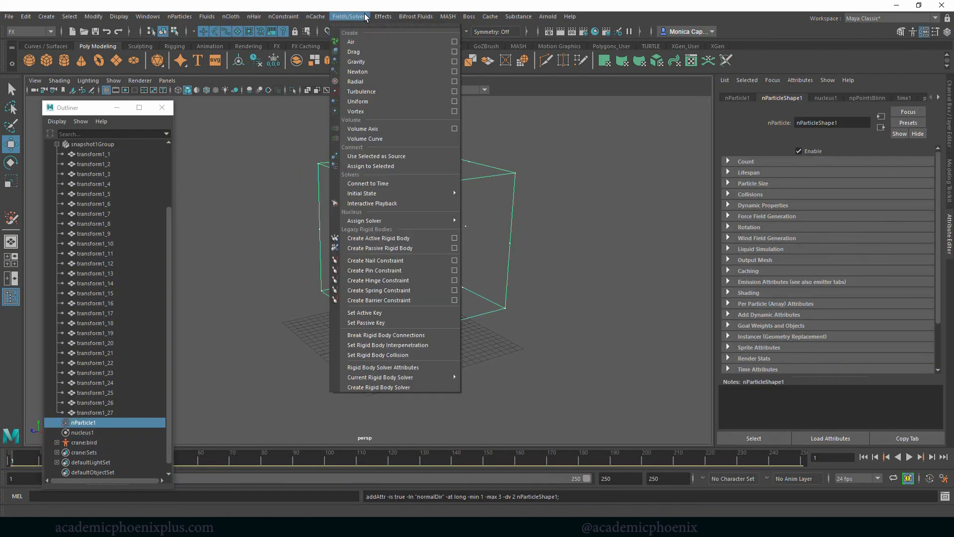
{"action": "left_click", "coordinate": [392, 91]}
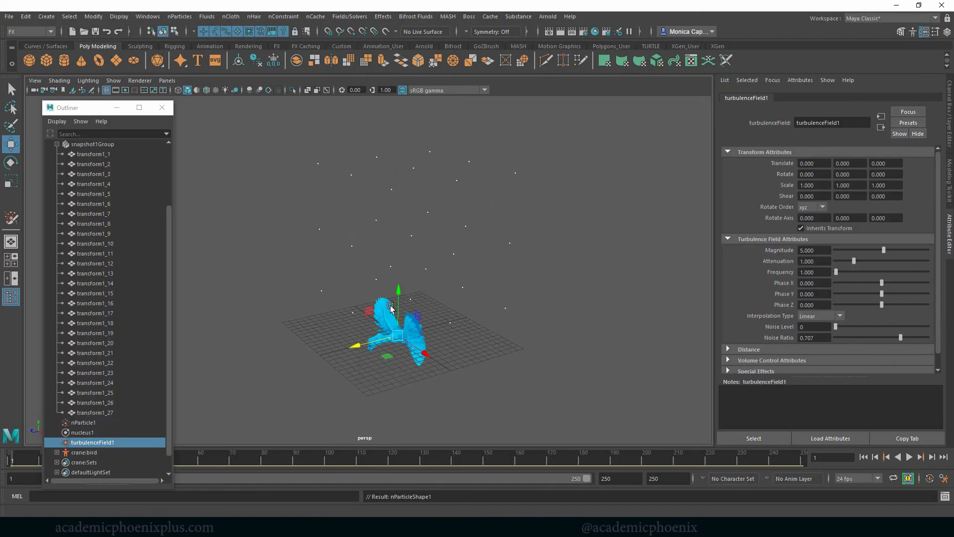
{"action": "left_click_drag", "start_coordinate": [393, 226], "coordinate": [394, 165]}
{"action": "left_click_drag", "start_coordinate": [359, 226], "coordinate": [374, 225]}
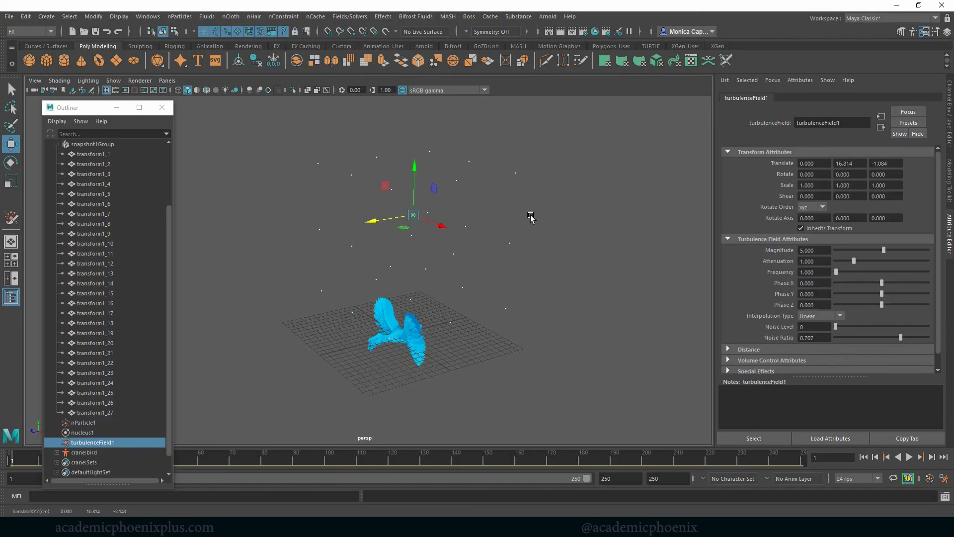
{"action": "left_click_drag", "start_coordinate": [531, 217], "coordinate": [501, 217], "text": "alt"}
{"action": "mouse_move", "coordinate": [349, 227]}
{"action": "left_mouse_down"}
{"action": "mouse_move", "coordinate": [307, 230]}
{"action": "mouse_move", "coordinate": [340, 230]}
{"action": "left_mouse_up"}
{"action": "left_click_drag", "start_coordinate": [343, 233], "coordinate": [531, 332], "text": "alt"}
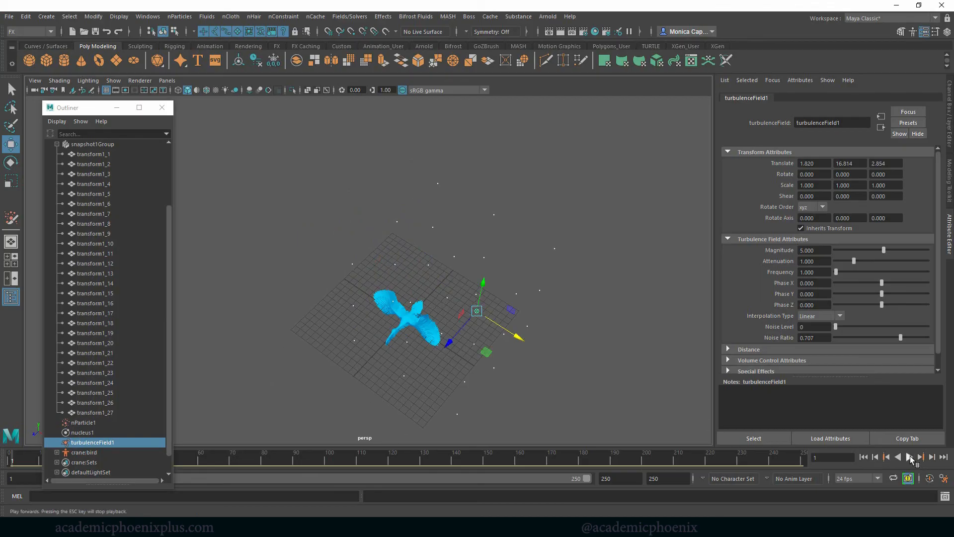
- Play the particle simulation with the turbulence field and return to the first frame
{"action": "left_click", "coordinate": [909, 457]}
{"action": "left_click_drag", "start_coordinate": [495, 360], "coordinate": [481, 332], "text": "alt"}
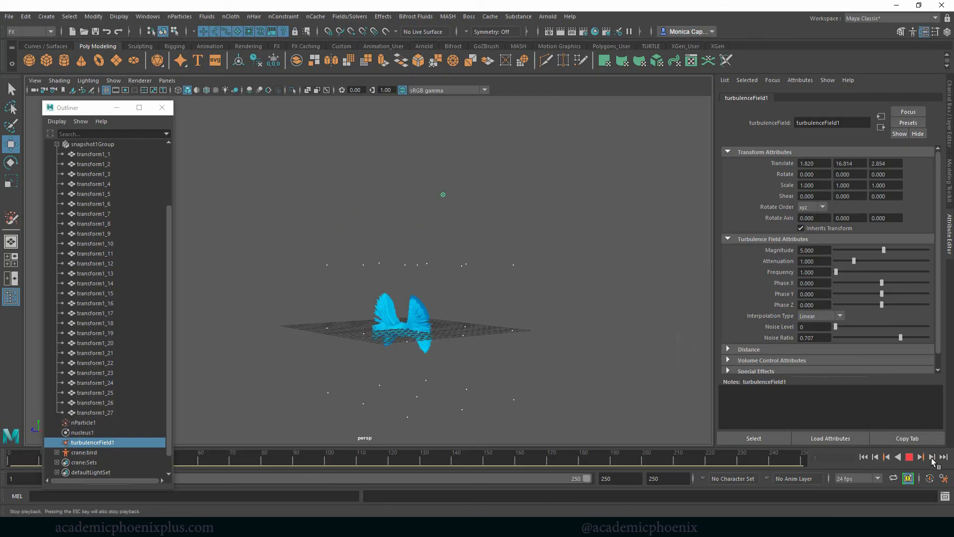
{"action": "left_click", "coordinate": [910, 457]}
{"action": "left_click", "coordinate": [864, 457]}
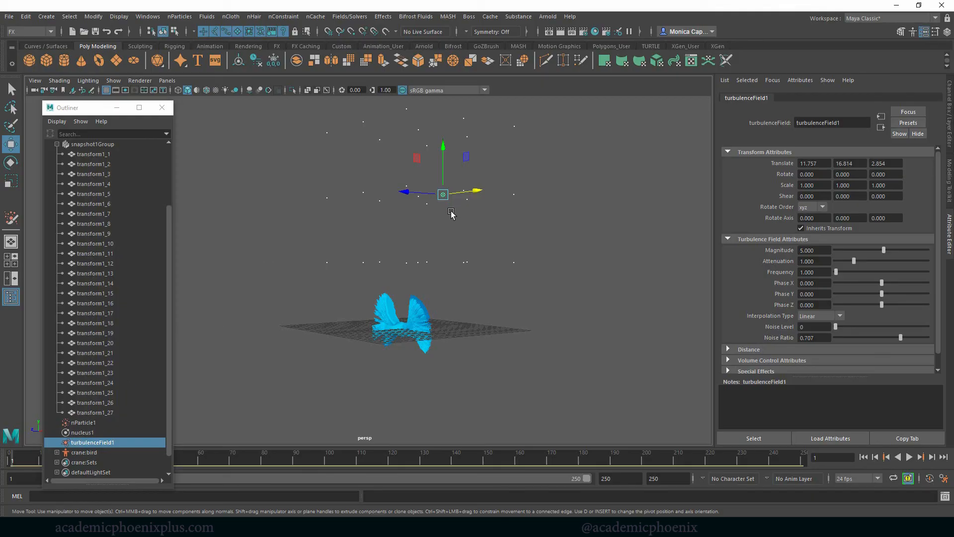
- Delete the turbulence field turbulenceField1
{"action": "left_click_drag", "start_coordinate": [441, 196], "coordinate": [443, 195]}
{"action": "left_click", "coordinate": [93, 441]}
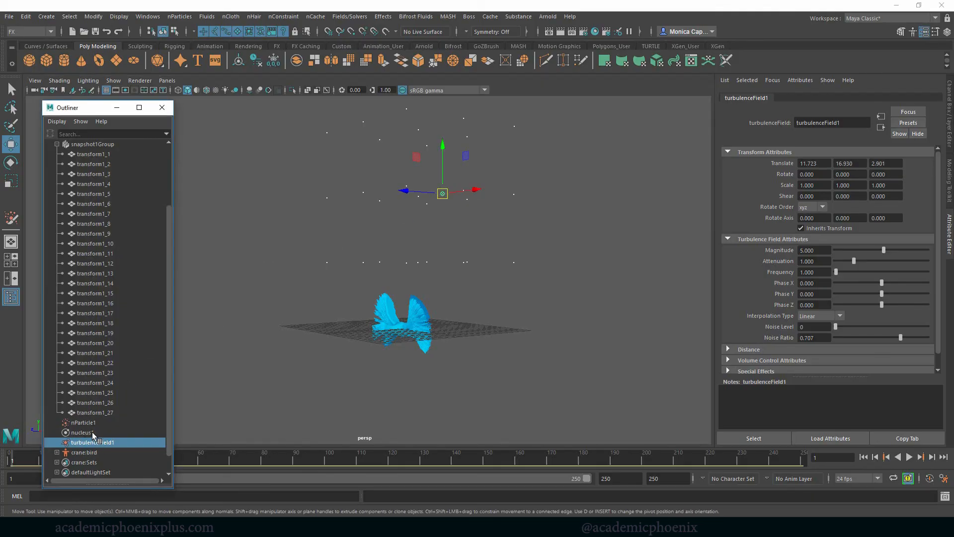
{"action": "key", "text": "Delete"}
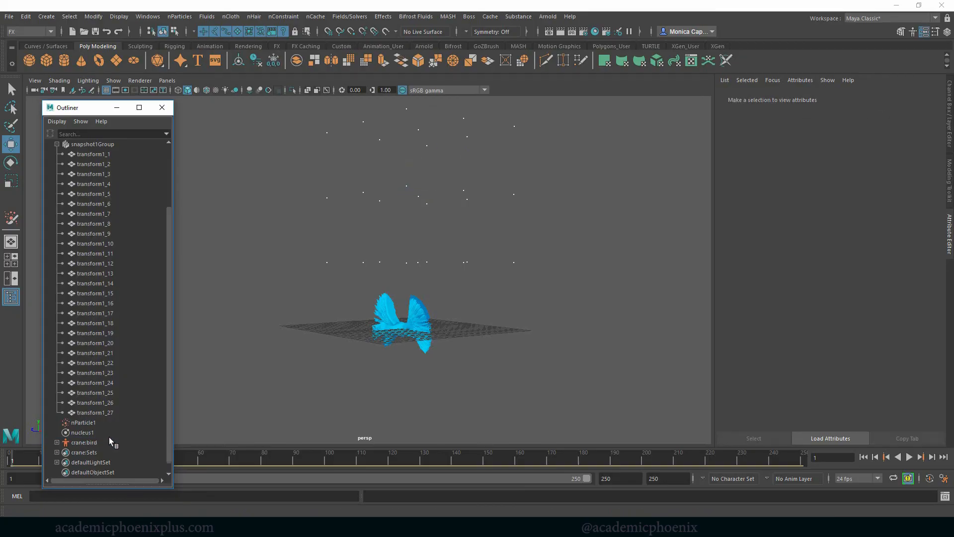
- Set the Gravity of the nucleus1 solver to 0
{"action": "left_click", "coordinate": [93, 431]}
{"action": "left_click_drag", "start_coordinate": [849, 260], "coordinate": [801, 267]}
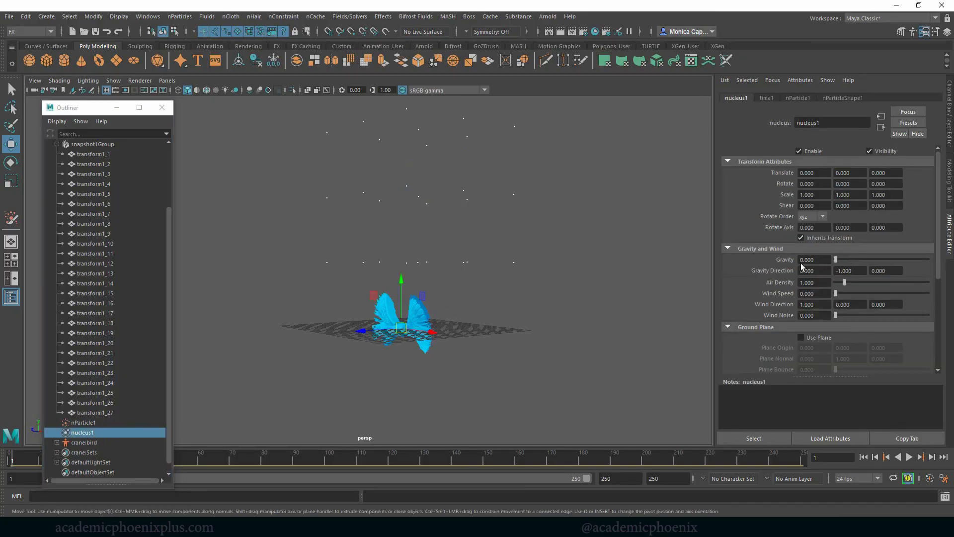
- Add a new Turbulence field to nParticle1 and move it among the particles to about X 14, Y 19.9, Z 1.6
{"action": "left_click_drag", "start_coordinate": [302, 207], "coordinate": [510, 218]}
{"action": "left_click_drag", "start_coordinate": [330, 172], "coordinate": [479, 204]}
{"action": "left_click", "coordinate": [348, 16]}
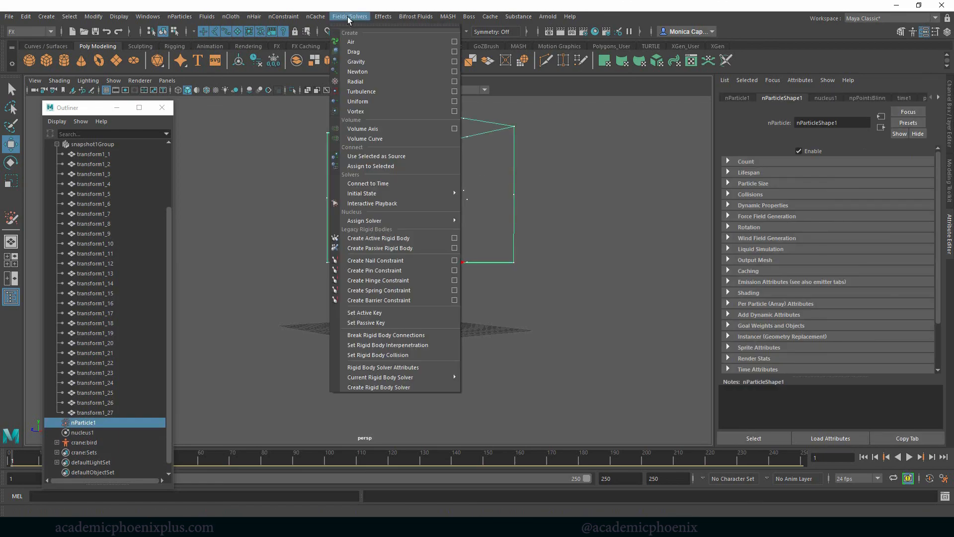
{"action": "left_click", "coordinate": [375, 91]}
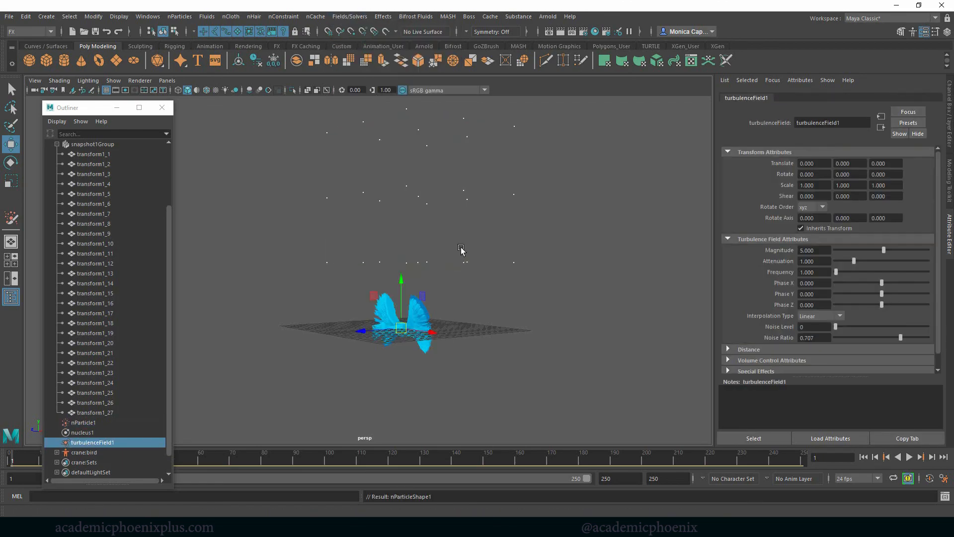
{"action": "left_click_drag", "start_coordinate": [405, 282], "coordinate": [507, 326]}
{"action": "left_click_drag", "start_coordinate": [434, 304], "coordinate": [400, 320]}
{"action": "left_click_drag", "start_coordinate": [489, 291], "coordinate": [517, 266], "text": "alt"}
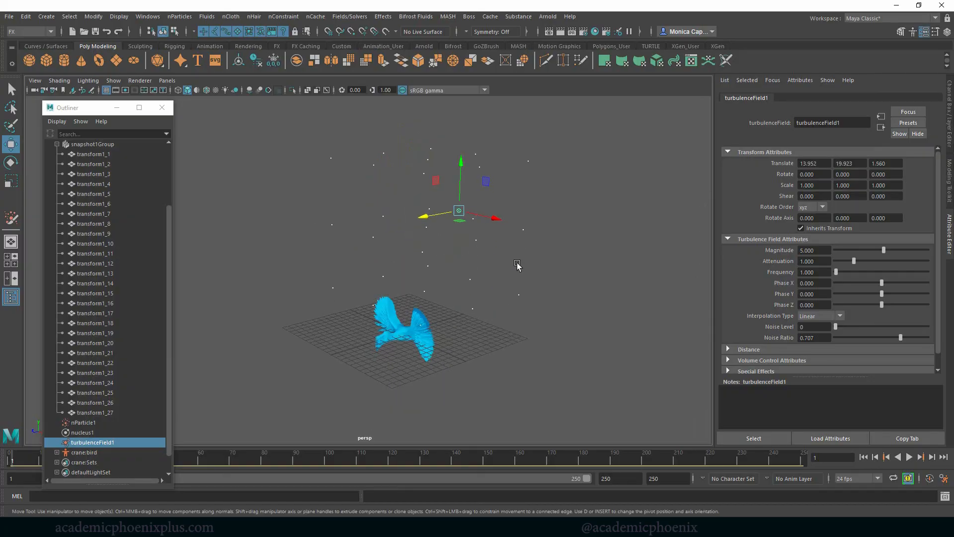
- Play the simulation to check how the new turbulence field moves the particles
{"action": "left_click", "coordinate": [909, 457]}
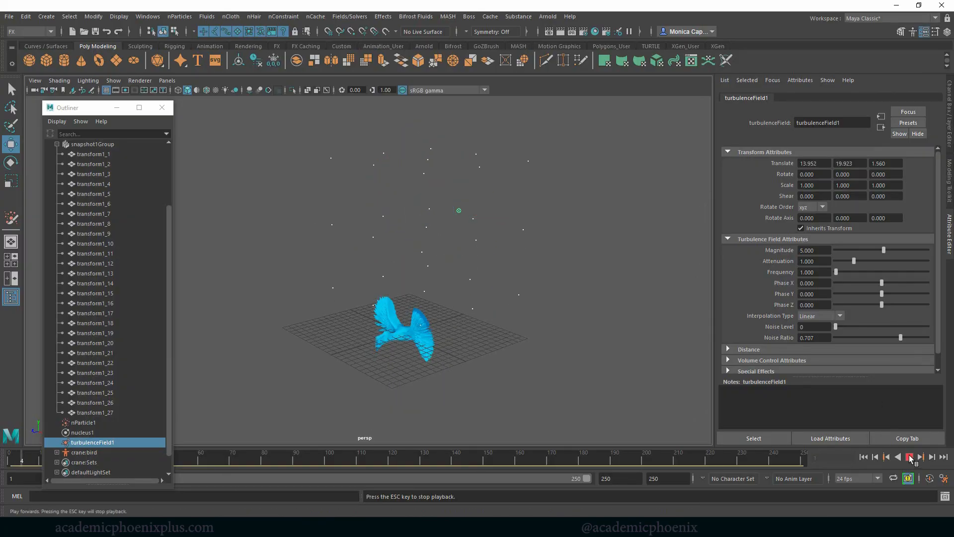
{"action": "left_click_drag", "start_coordinate": [509, 252], "coordinate": [520, 213], "text": "alt"}
{"action": "left_click", "coordinate": [909, 457]}
- Move the turbulence field to about X 7.9, Y 19.7, Z 5.8, set its Magnitude to about 79.3, and replay the simulation
{"action": "left_click_drag", "start_coordinate": [451, 151], "coordinate": [453, 177]}
{"action": "left_click_drag", "start_coordinate": [882, 251], "coordinate": [919, 250]}
{"action": "left_click", "coordinate": [910, 457]}
{"action": "left_click", "coordinate": [910, 458]}
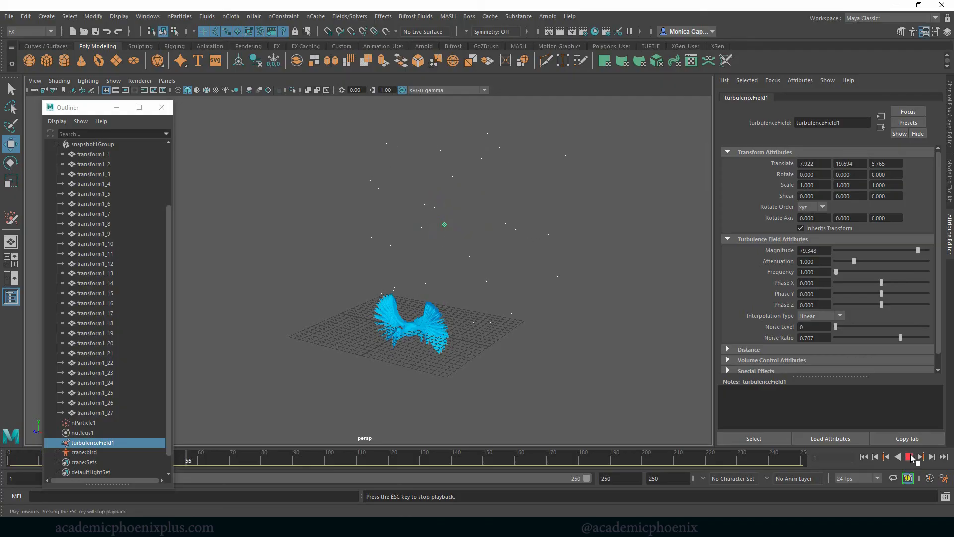
- Raise the turbulence field's Magnitude to 100 and its Attenuation to about 2.58 during playback, and stop the simulation
{"action": "left_click_drag", "start_coordinate": [919, 250], "coordinate": [927, 250]}
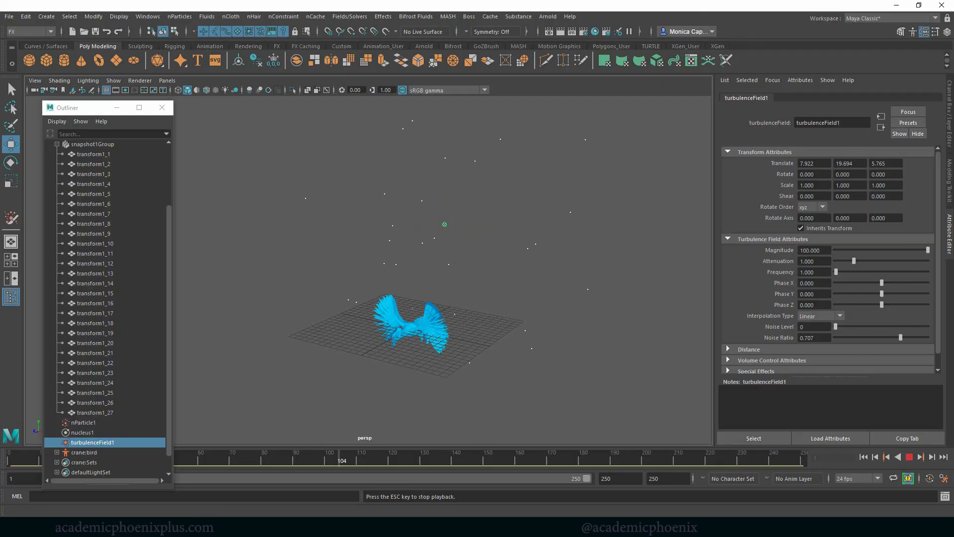
{"action": "left_click_drag", "start_coordinate": [854, 261], "coordinate": [883, 255]}
{"action": "left_click", "coordinate": [909, 456]}
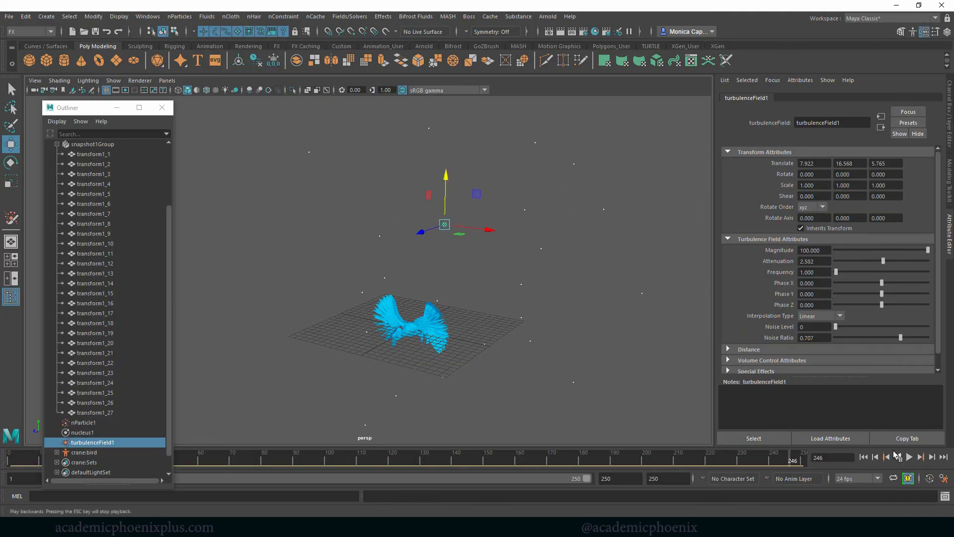
- Reshape the turbulence field's falloff with the Show Manipulator tool, testing high and low values and ending with Attenuation at about 0.4
{"action": "key", "text": "t"}
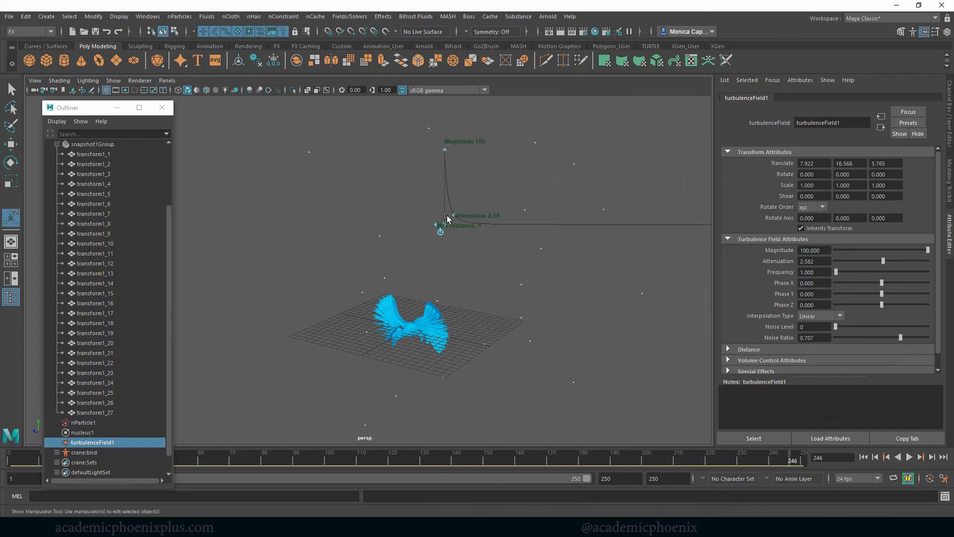
{"action": "left_click_drag", "start_coordinate": [531, 231], "coordinate": [381, 204], "text": "alt"}
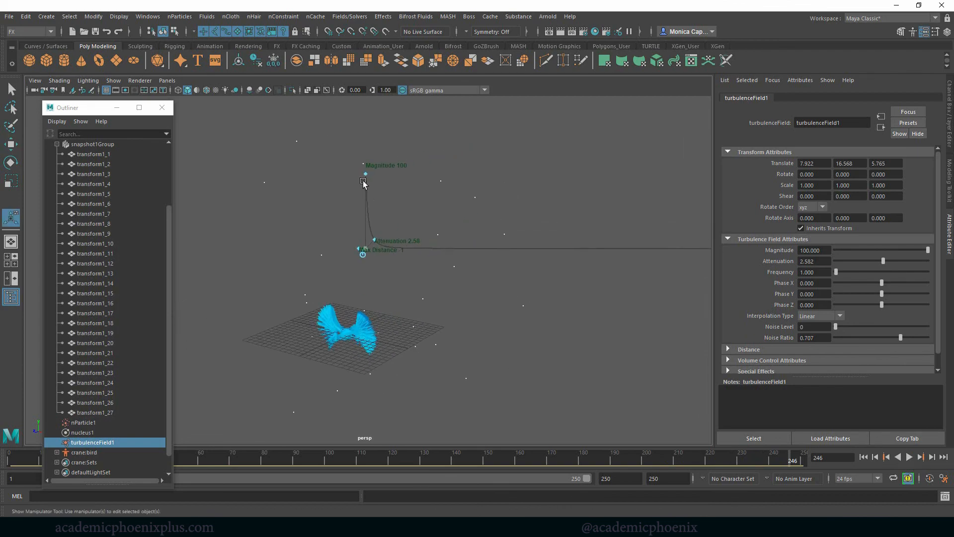
{"action": "left_click_drag", "start_coordinate": [375, 240], "coordinate": [609, 262]}
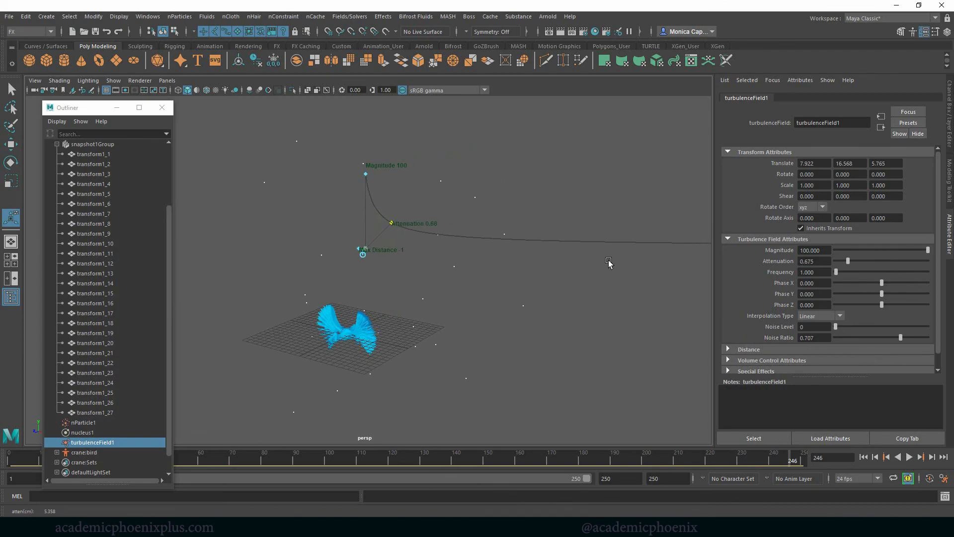
{"action": "middle_click_drag", "start_coordinate": [522, 285], "coordinate": [573, 306], "text": "alt"}
{"action": "left_click_drag", "start_coordinate": [441, 243], "coordinate": [423, 237]}
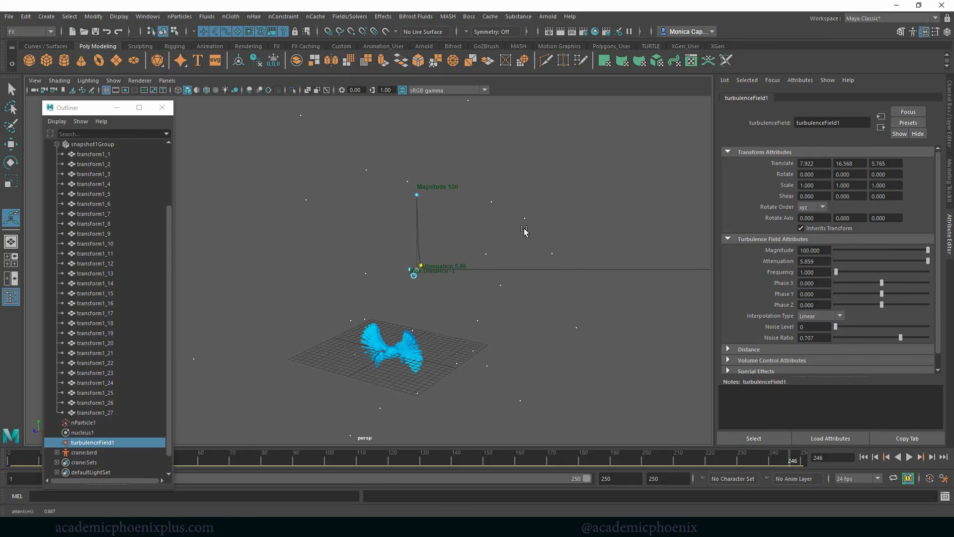
{"action": "left_click_drag", "start_coordinate": [418, 265], "coordinate": [460, 243]}
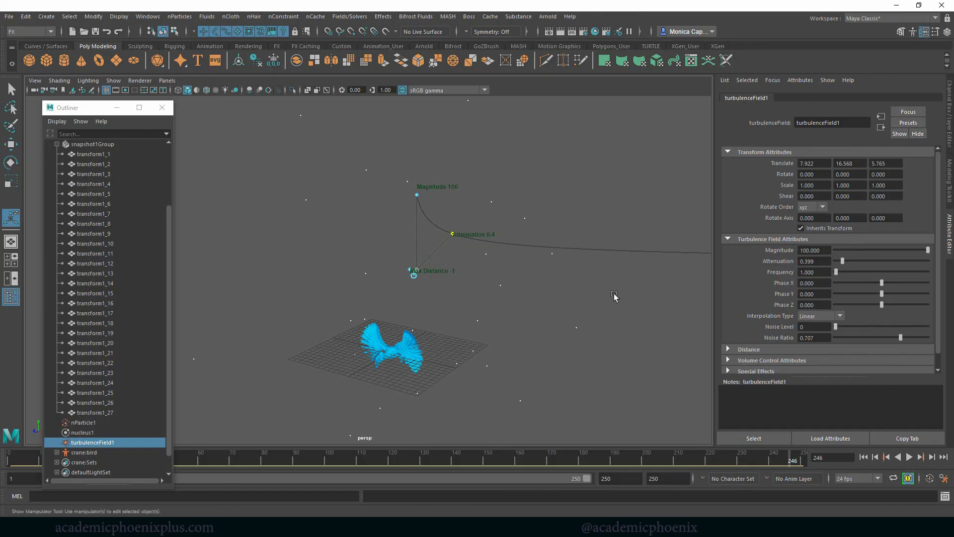
- Replay the simulation from the first frame to check the particle motion, and return to the start frame
{"action": "left_click", "coordinate": [863, 456]}
{"action": "left_click", "coordinate": [909, 457]}
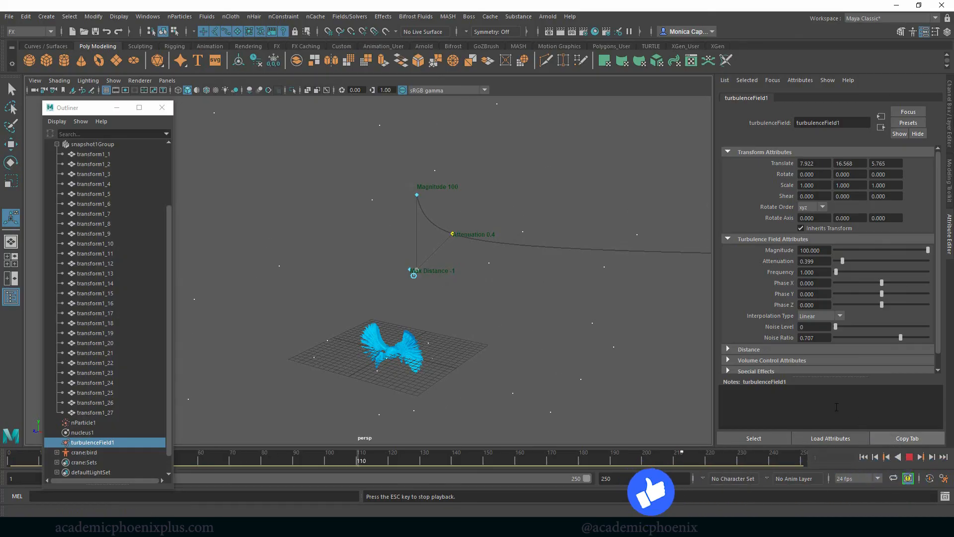
{"action": "left_click", "coordinate": [897, 457]}
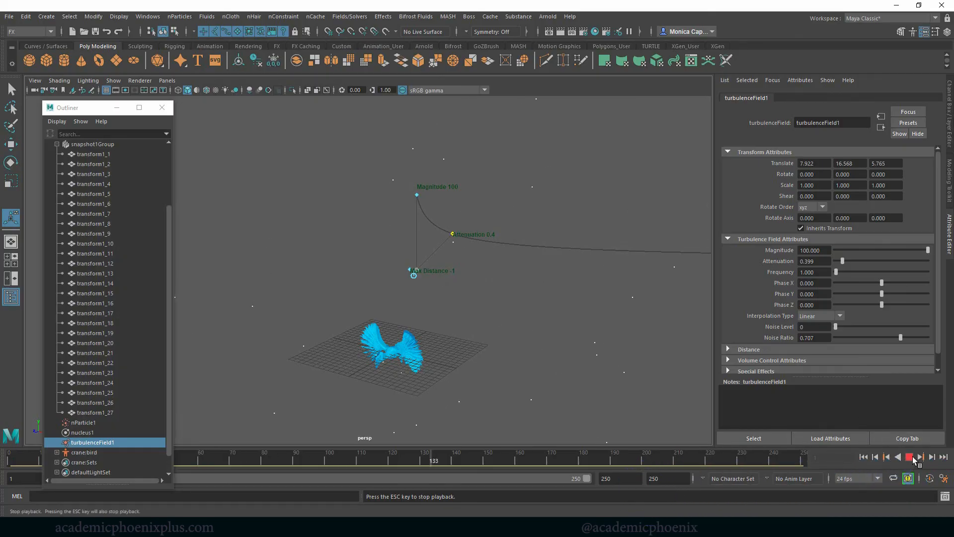
{"action": "left_click", "coordinate": [863, 456]}
- Select all the blue crane snapshot meshes at the grid centre, freeze their transformations and delete their construction history
{"action": "left_click_drag", "start_coordinate": [441, 382], "coordinate": [347, 324]}
{"action": "key", "text": "r"}
{"action": "left_click", "coordinate": [405, 360]}
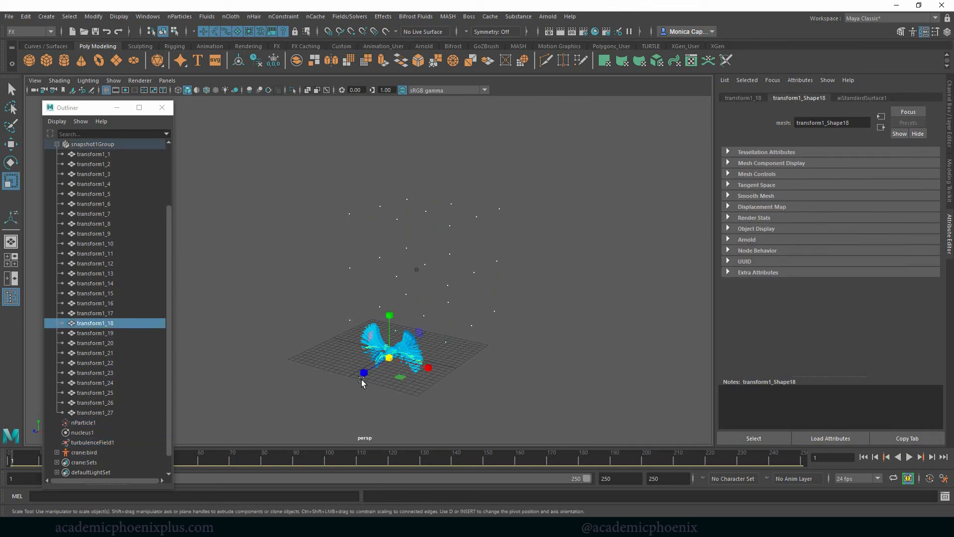
{"action": "right_click_drag", "start_coordinate": [310, 348], "coordinate": [430, 379], "text": "alt"}
{"action": "middle_click_drag", "start_coordinate": [430, 379], "coordinate": [421, 354], "text": "alt"}
{"action": "left_click_drag", "start_coordinate": [422, 354], "coordinate": [420, 337], "text": "alt"}
{"action": "left_click_drag", "start_coordinate": [430, 344], "coordinate": [371, 314]}
{"action": "left_click", "coordinate": [258, 184]}
{"action": "key", "text": "ctrl+z"}
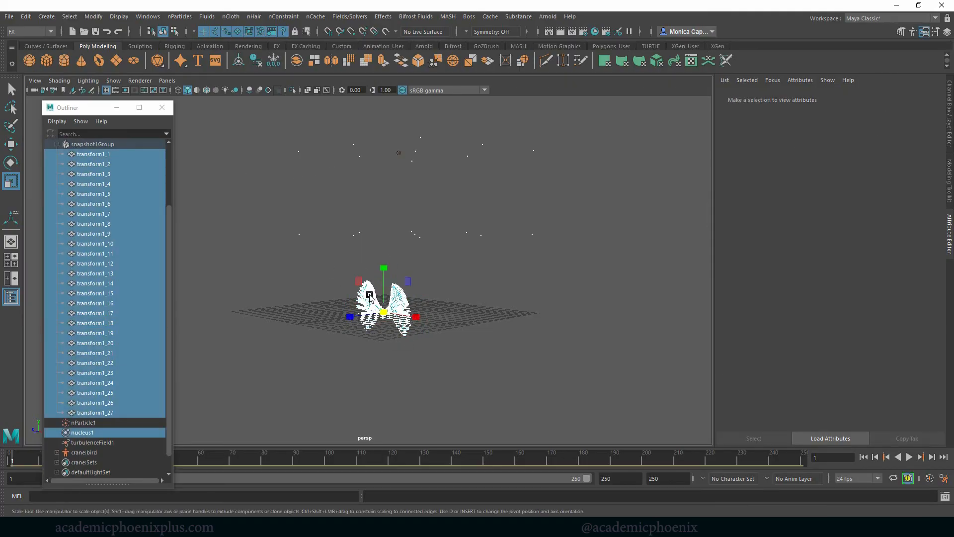
{"action": "left_click", "coordinate": [272, 62]}
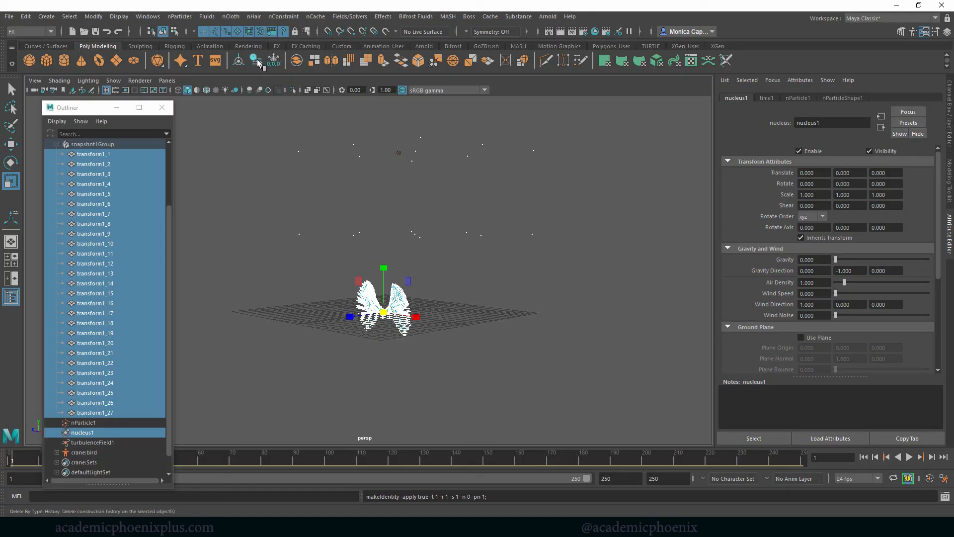
{"action": "left_click", "coordinate": [257, 61]}
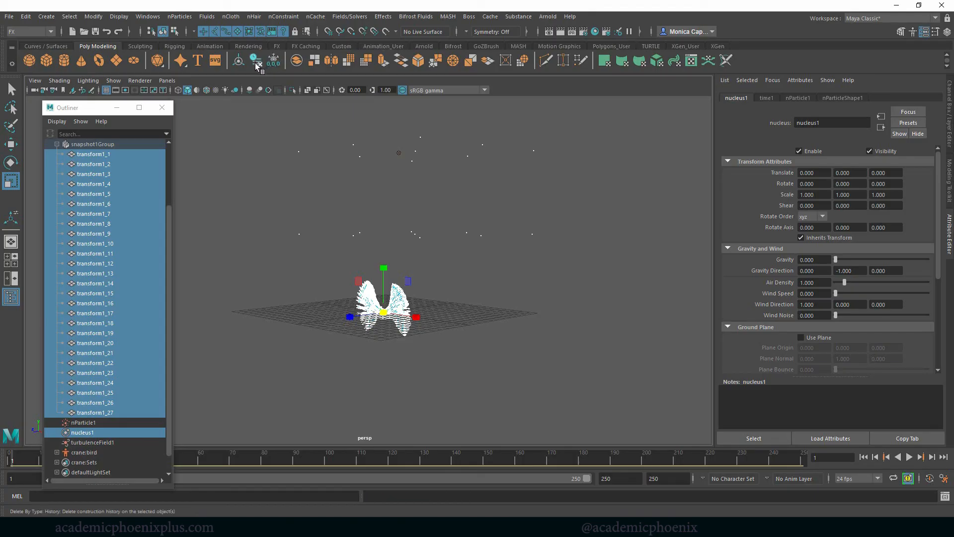
{"action": "left_click", "coordinate": [609, 364]}
- Select the snapshot meshes in order from transform1_1 to transform1_27 and add nParticle1 to the selection
{"action": "left_click_drag", "start_coordinate": [405, 262], "coordinate": [341, 290], "text": "alt"}
{"action": "left_click_drag", "start_coordinate": [109, 155], "coordinate": [126, 410]}
{"action": "left_click", "coordinate": [113, 173]}
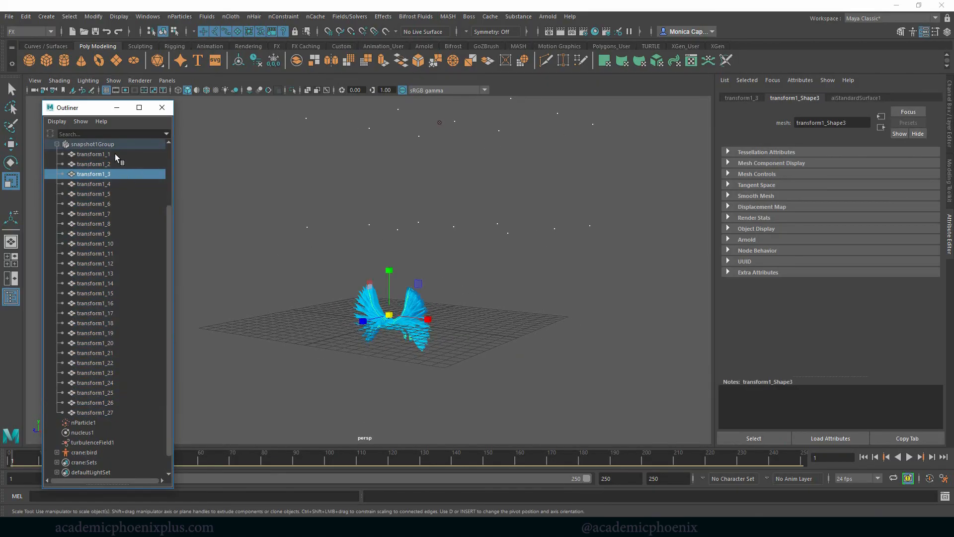
{"action": "left_click_drag", "start_coordinate": [115, 148], "coordinate": [139, 412]}
{"action": "left_click", "coordinate": [116, 153]}
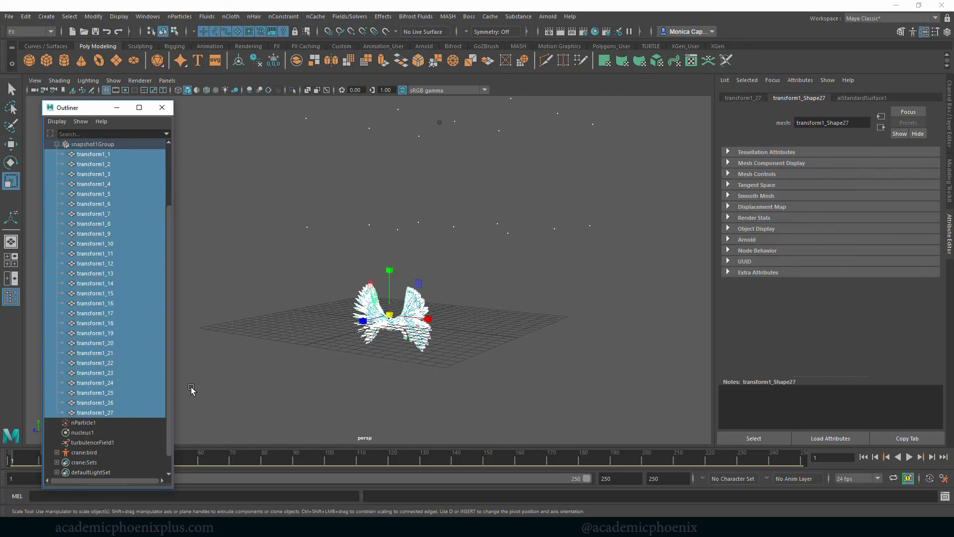
{"action": "left_click", "coordinate": [522, 226], "text": "shift"}
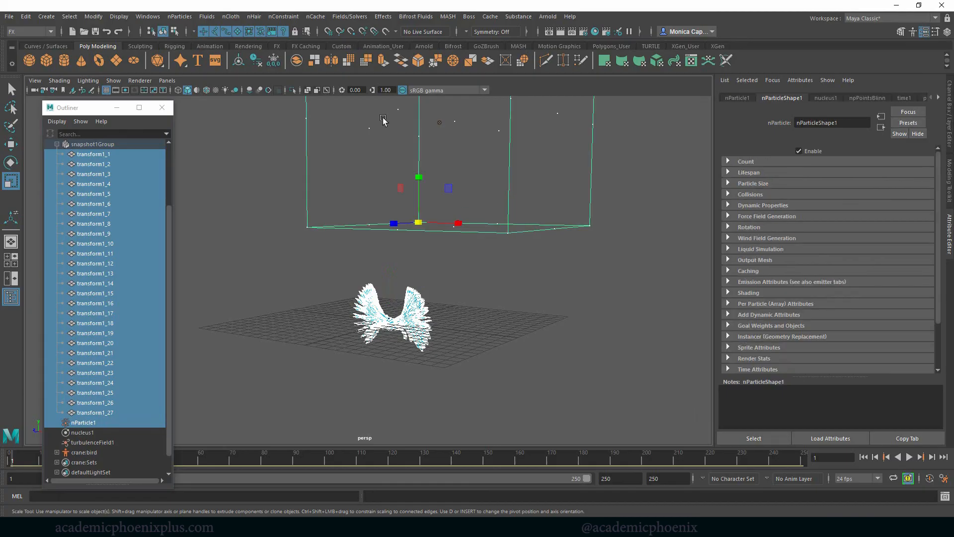
- Open the Particle Instancer options and remove nParticle1 from the instanced objects
{"action": "left_click", "coordinate": [180, 17]}
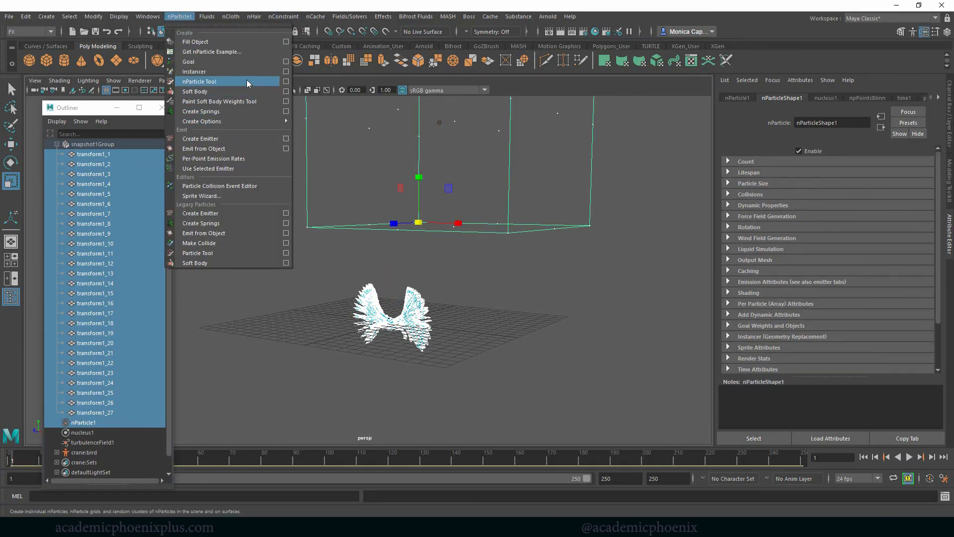
{"action": "left_click", "coordinate": [286, 73]}
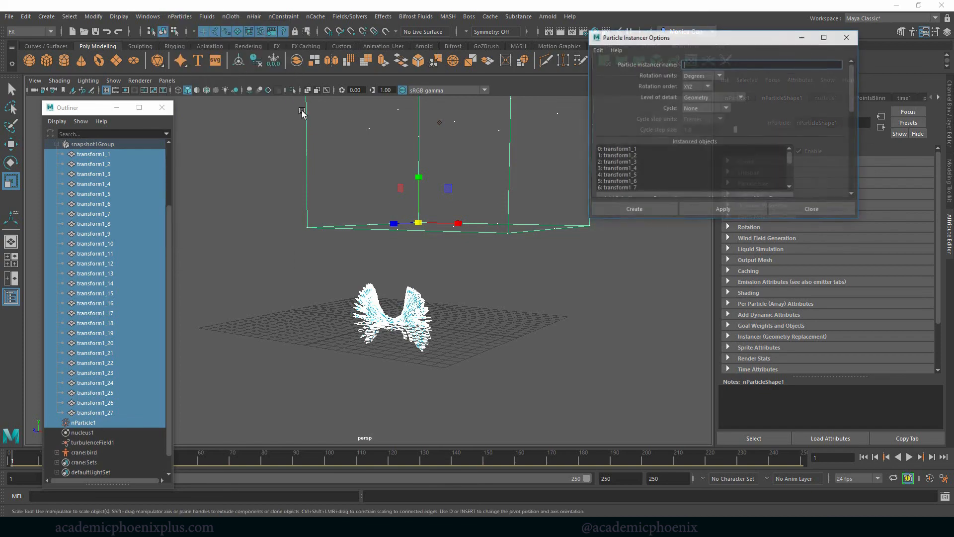
{"action": "left_click_drag", "start_coordinate": [791, 156], "coordinate": [792, 175]}
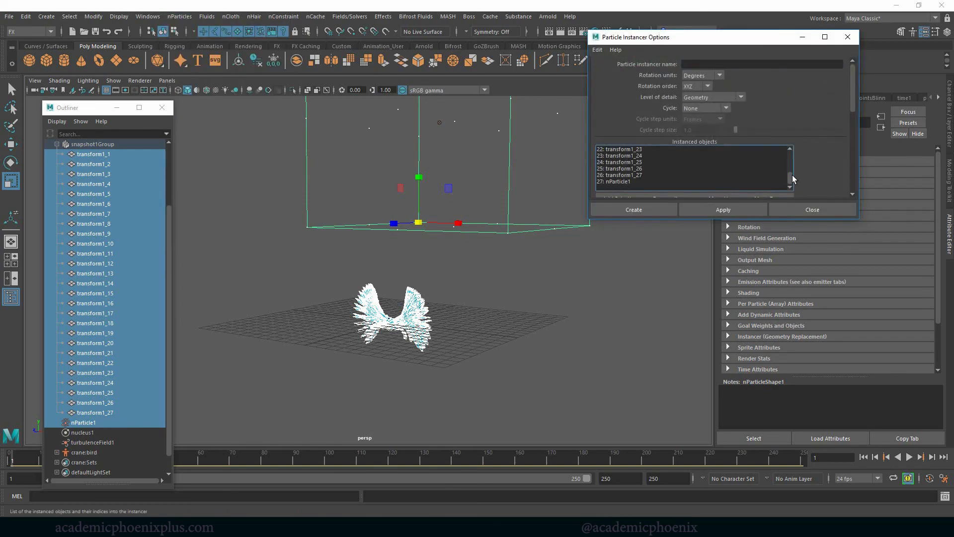
{"action": "left_click", "coordinate": [621, 181]}
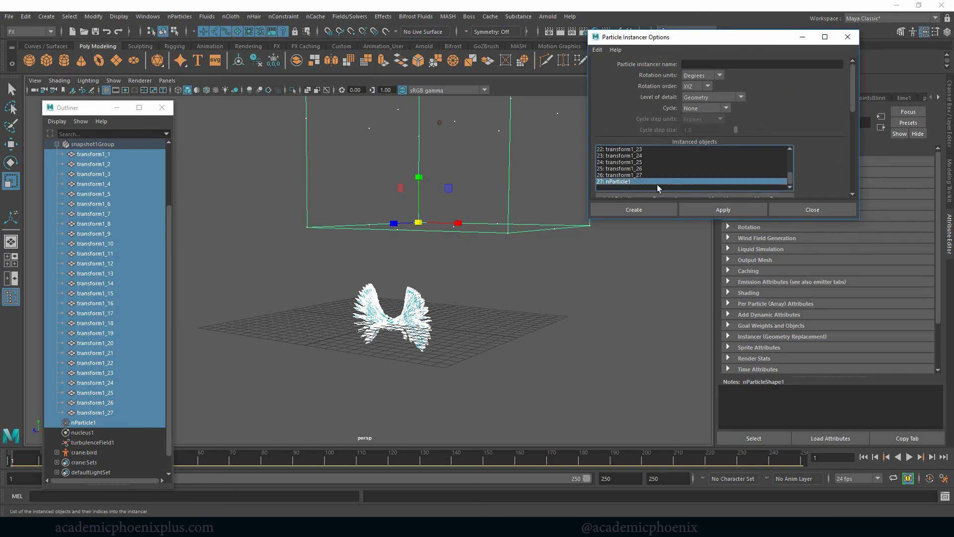
{"action": "left_click_drag", "start_coordinate": [854, 102], "coordinate": [855, 114]}
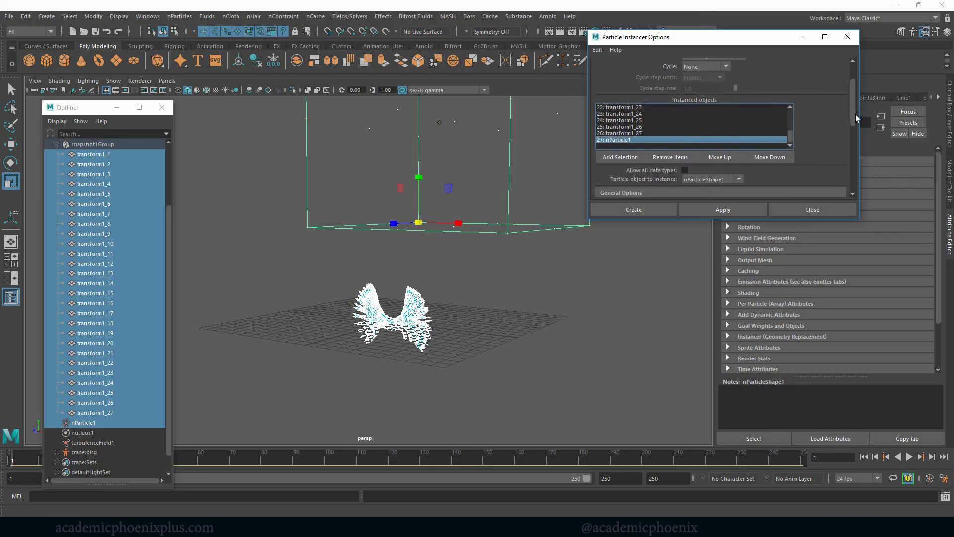
{"action": "left_click", "coordinate": [678, 157]}
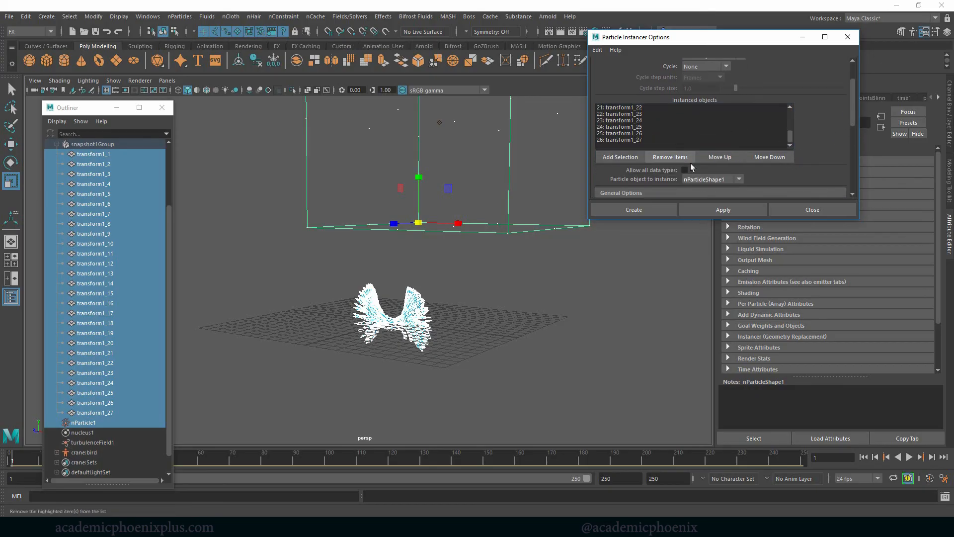
{"action": "scroll", "coordinate": [784, 120], "scroll_direction": "down", "scroll_amount": 1}
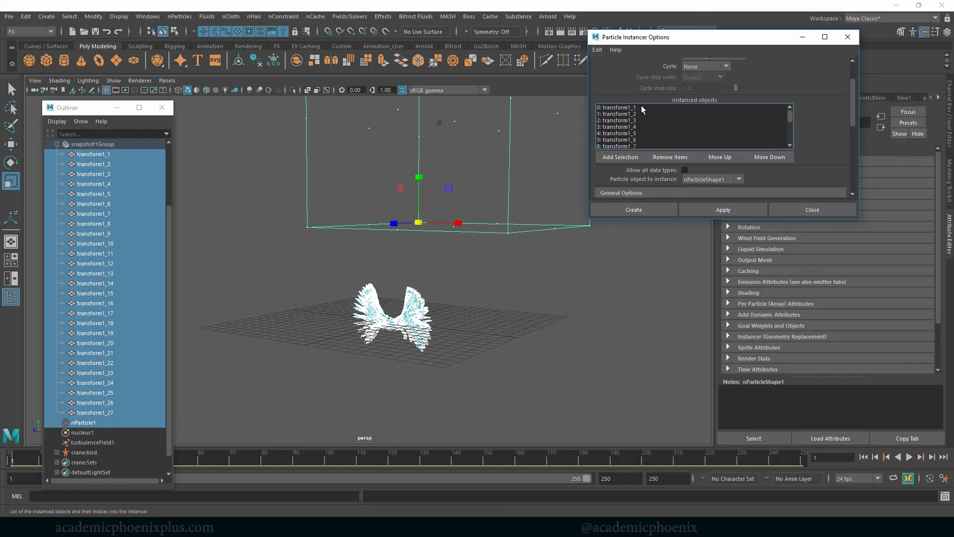
- Set the instancer's Cycle to Sequential, with Geometry as level of detail and Frames as cycle step units
{"action": "left_click_drag", "start_coordinate": [853, 115], "coordinate": [848, 98]}
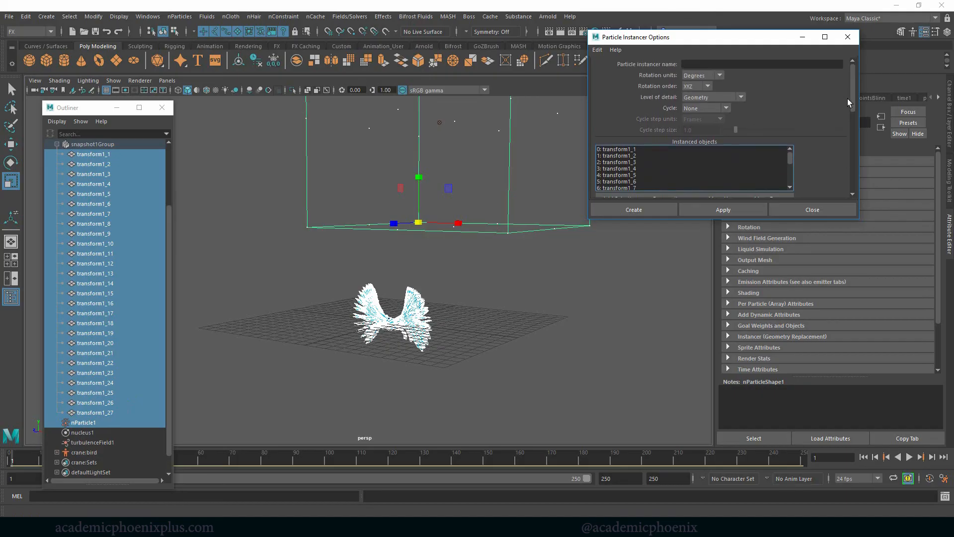
{"action": "left_click", "coordinate": [705, 96]}
{"action": "left_click", "coordinate": [743, 93]}
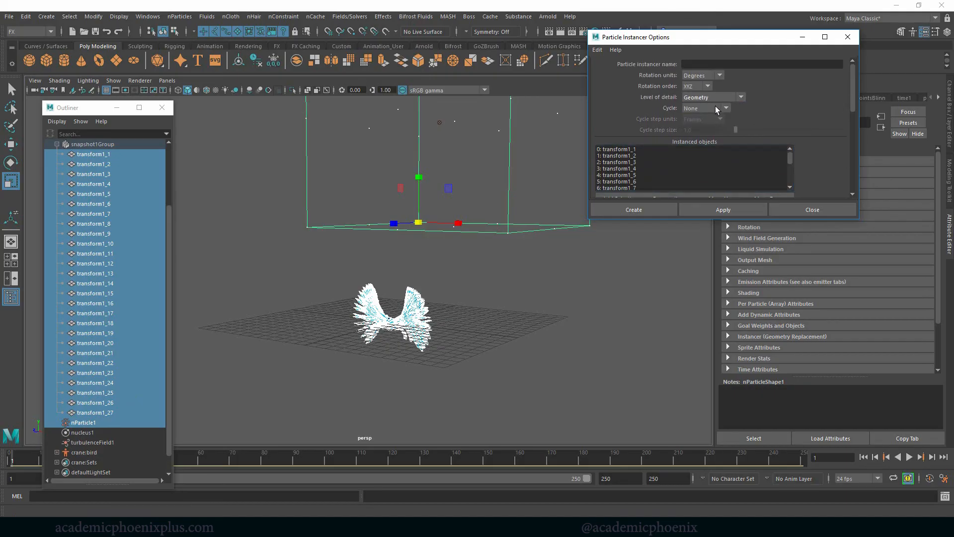
{"action": "left_click", "coordinate": [717, 108]}
{"action": "left_click", "coordinate": [703, 128]}
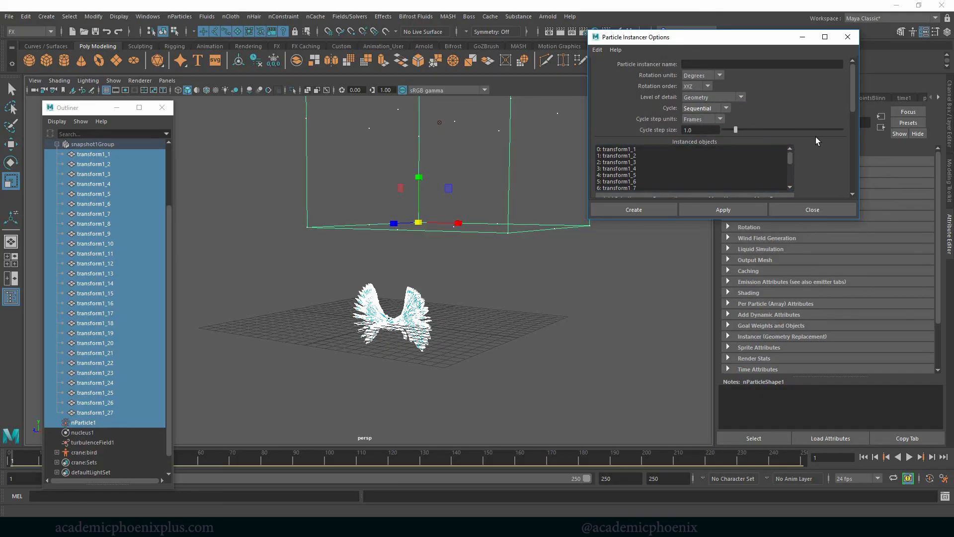
{"action": "left_click", "coordinate": [723, 120]}
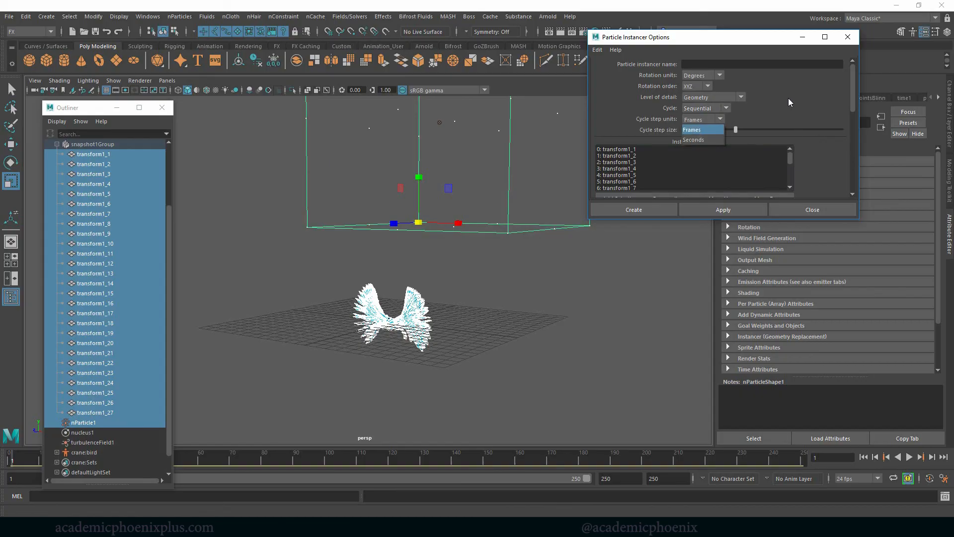
{"action": "left_click", "coordinate": [728, 119]}
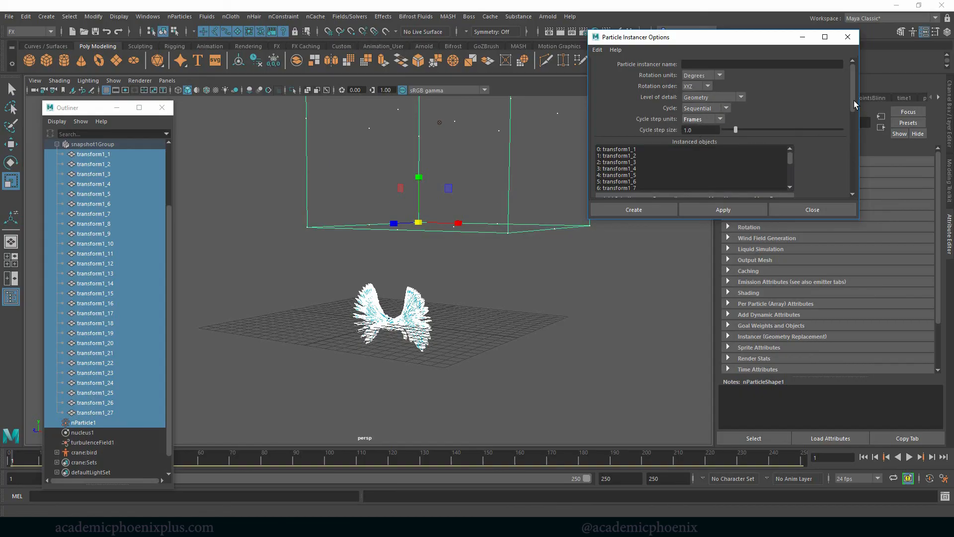
- Set the instancer's Cycle start object to Particle ID
{"action": "left_click_drag", "start_coordinate": [854, 104], "coordinate": [858, 178]}
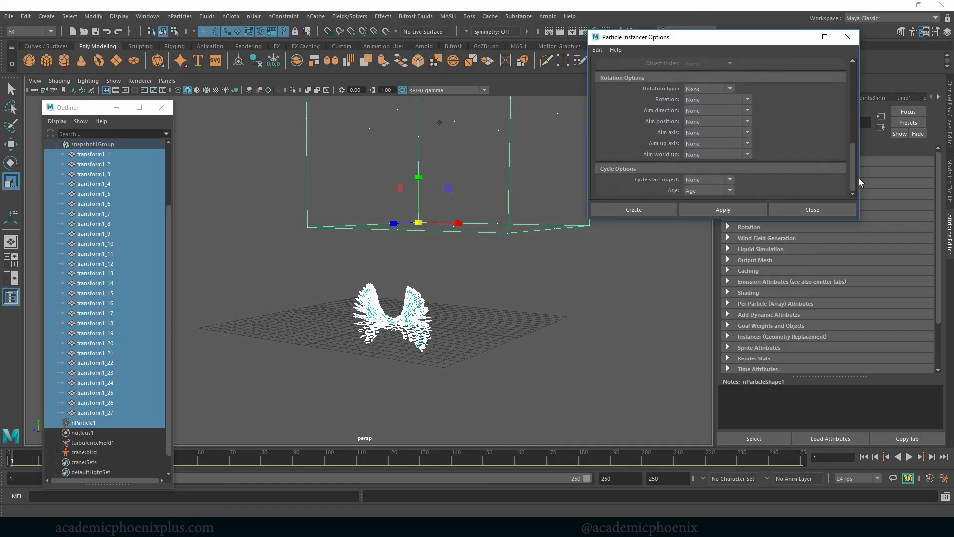
{"action": "left_click", "coordinate": [705, 179]}
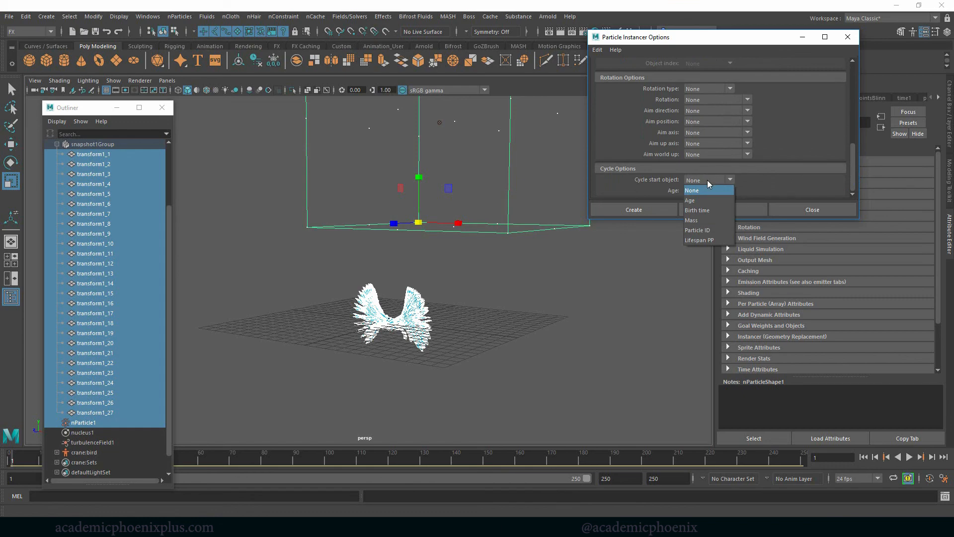
{"action": "left_click", "coordinate": [709, 230]}
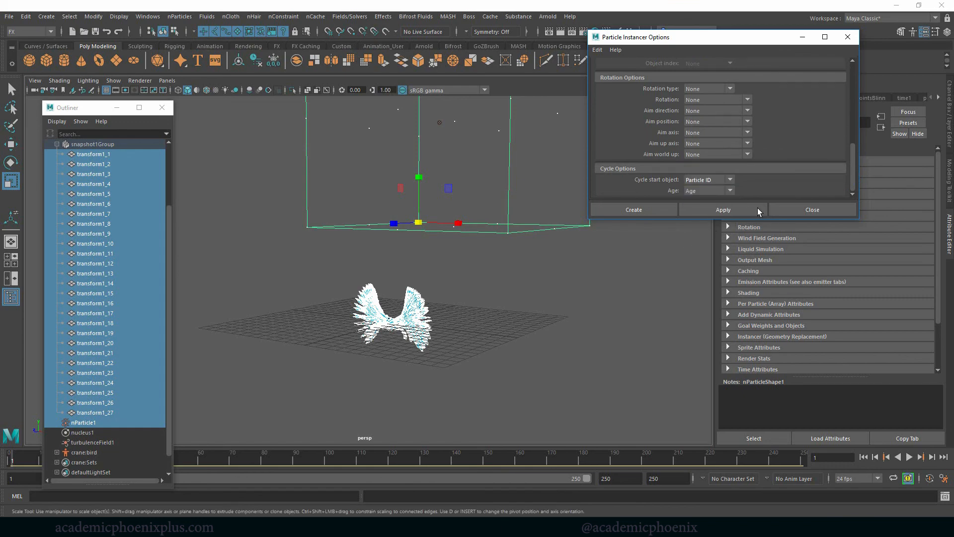
{"action": "left_click_drag", "start_coordinate": [852, 162], "coordinate": [814, 174]}
{"action": "middle_click_drag", "start_coordinate": [398, 132], "coordinate": [367, 199], "text": "alt"}
{"action": "left_click_drag", "start_coordinate": [367, 200], "coordinate": [347, 228], "text": "alt"}
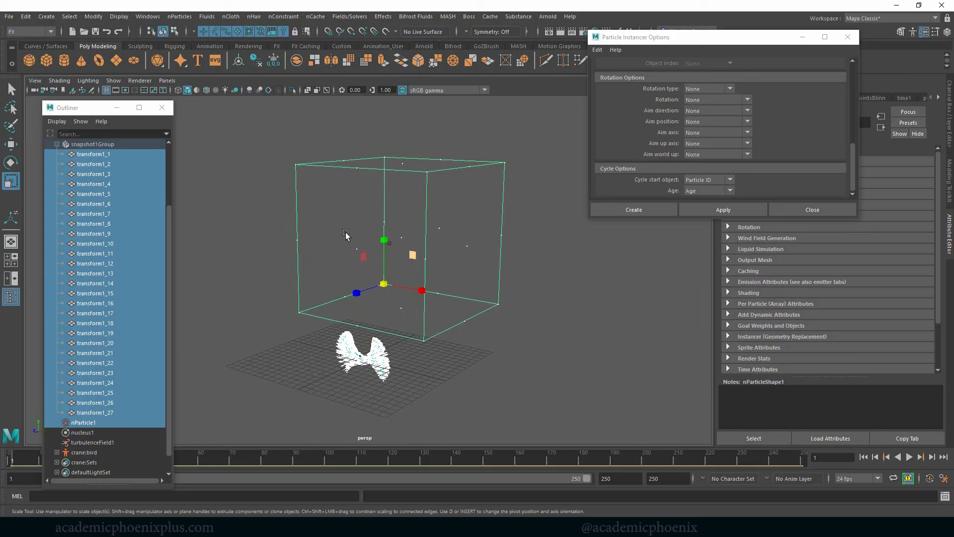
- Create the particle instancer with these options and play the simulation to check the flying cranes
{"action": "left_click", "coordinate": [855, 153]}
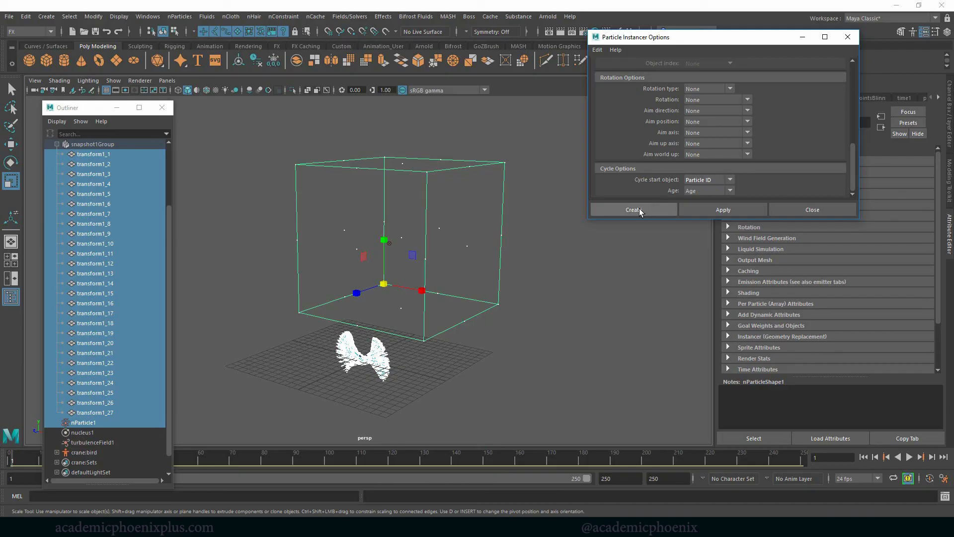
{"action": "scroll", "coordinate": [851, 160], "scroll_direction": "up", "scroll_amount": 1}
{"action": "scroll", "coordinate": [848, 145], "scroll_direction": "down", "scroll_amount": 1}
{"action": "left_click", "coordinate": [658, 205]}
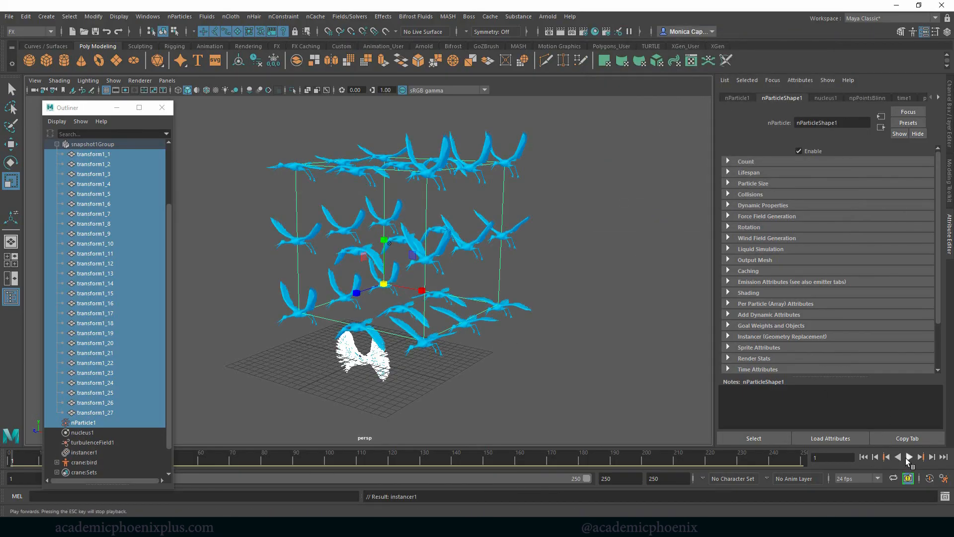
{"action": "left_click", "coordinate": [909, 456]}
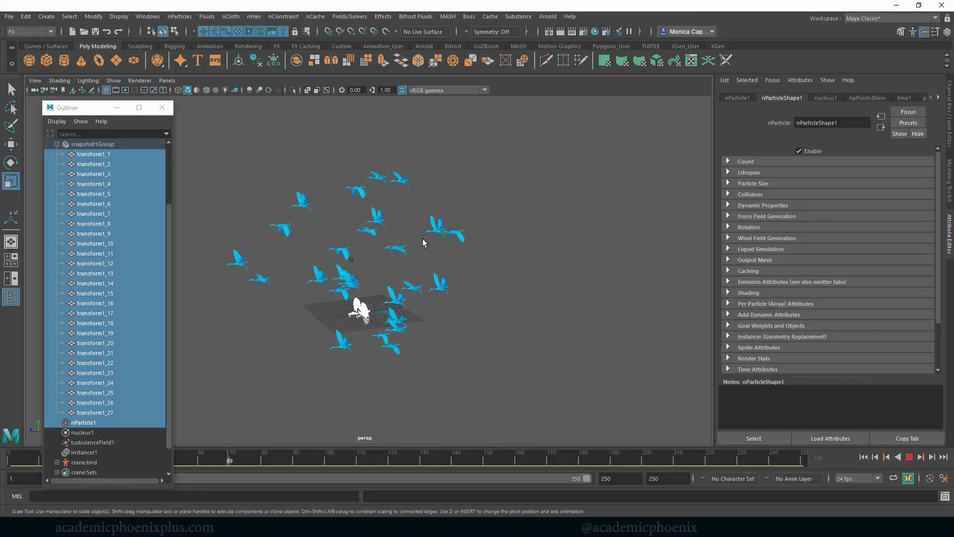
- Stop the simulation and hide snapshot1Group, leaving the instanced cranes visible
{"action": "key", "text": "Escape"}
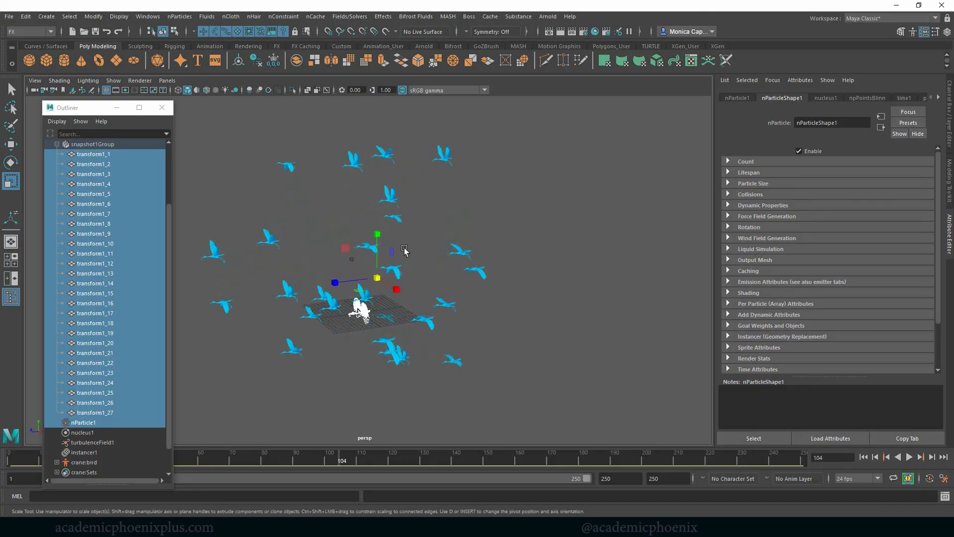
{"action": "left_click", "coordinate": [173, 297]}
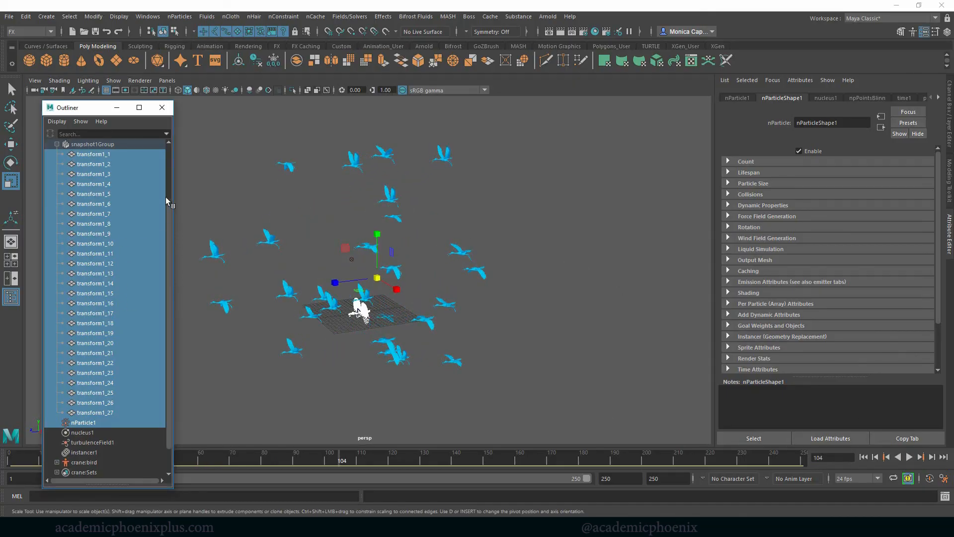
{"action": "left_click", "coordinate": [118, 145]}
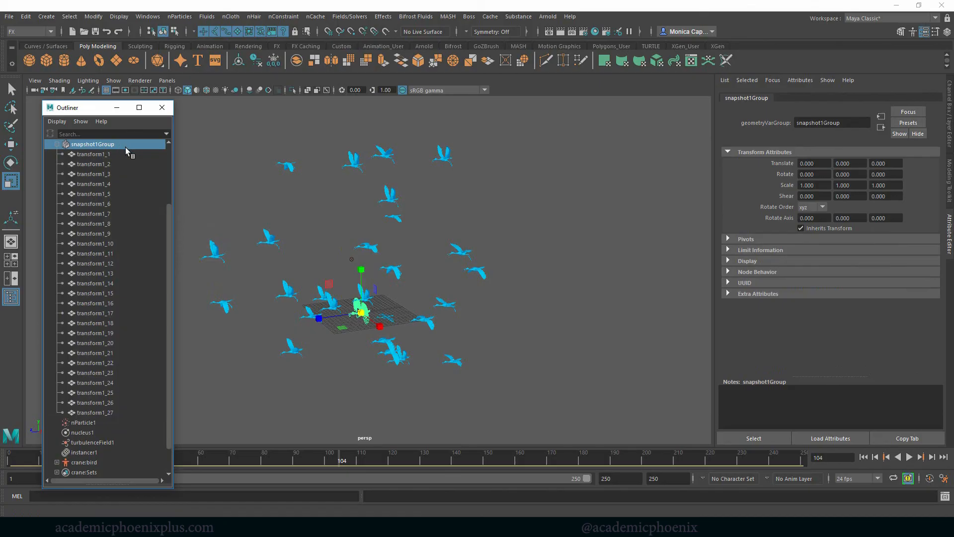
{"action": "key", "text": "ctrl+g"}
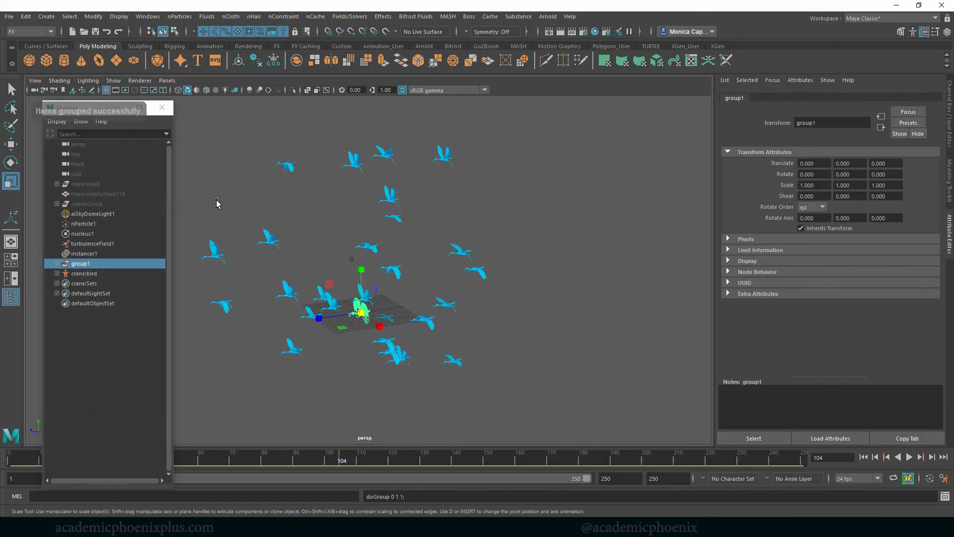
{"action": "key", "text": "ctrl+z"}
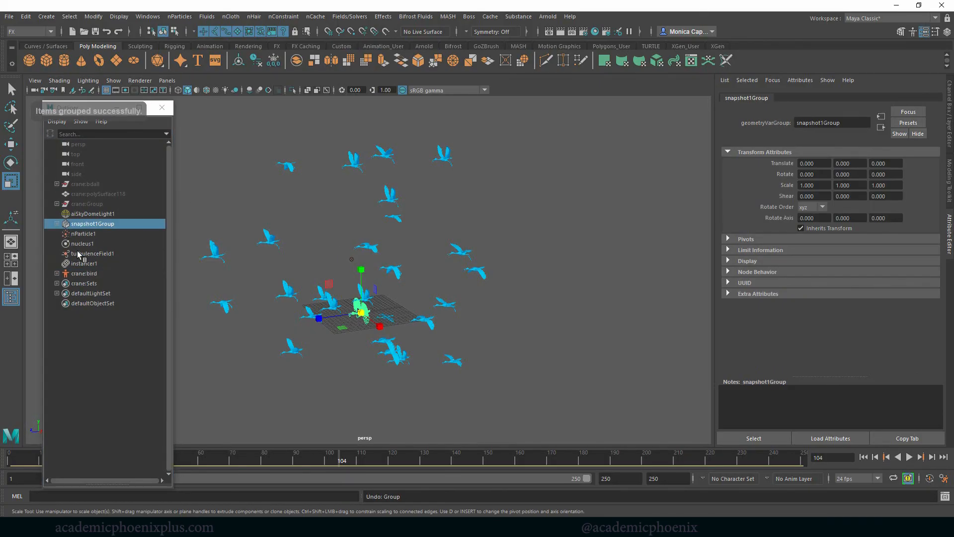
{"action": "key", "text": "ctrl+h"}
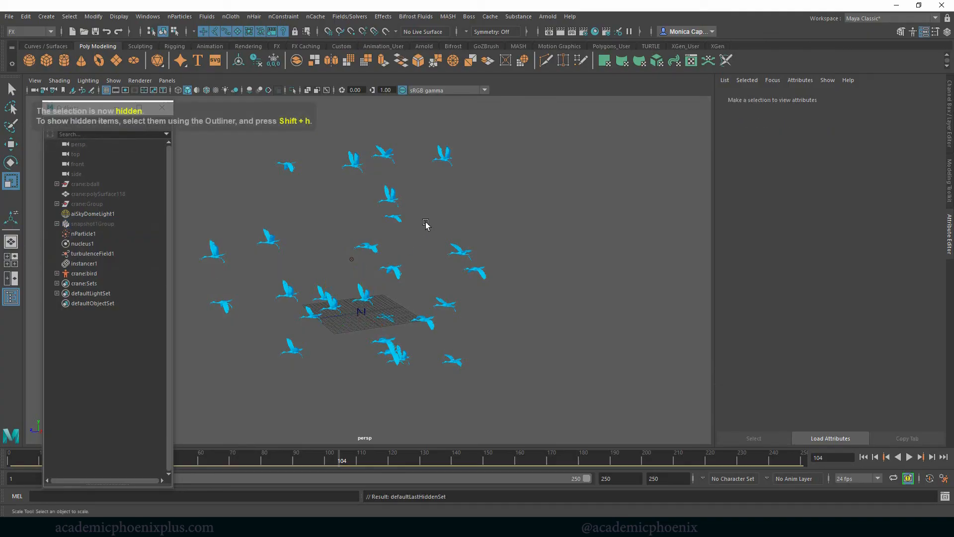
{"action": "left_click_drag", "start_coordinate": [426, 223], "coordinate": [405, 215], "text": "alt"}
- Open the Instancer (Geometry Replacement) settings of nParticle1 at its rotation and cycle options
{"action": "left_click", "coordinate": [95, 236]}
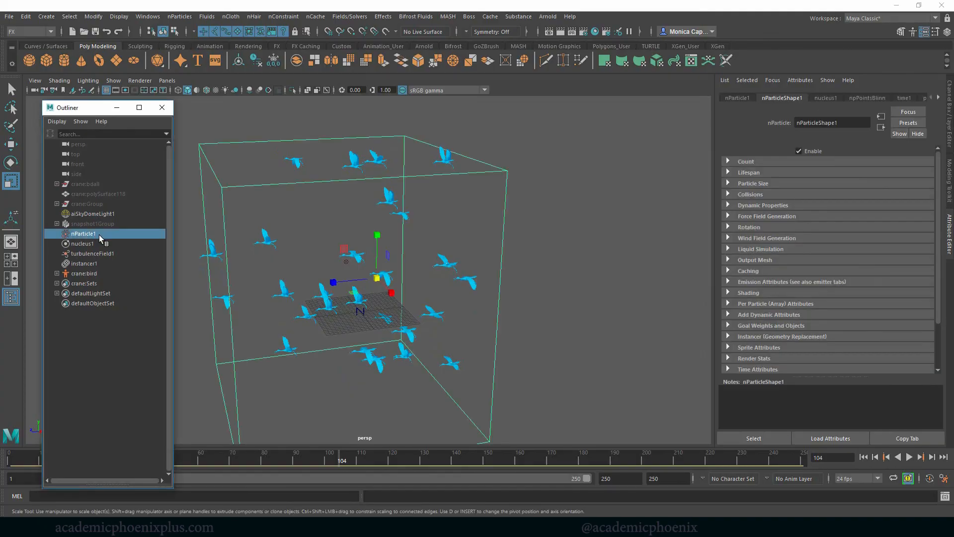
{"action": "left_click", "coordinate": [769, 337]}
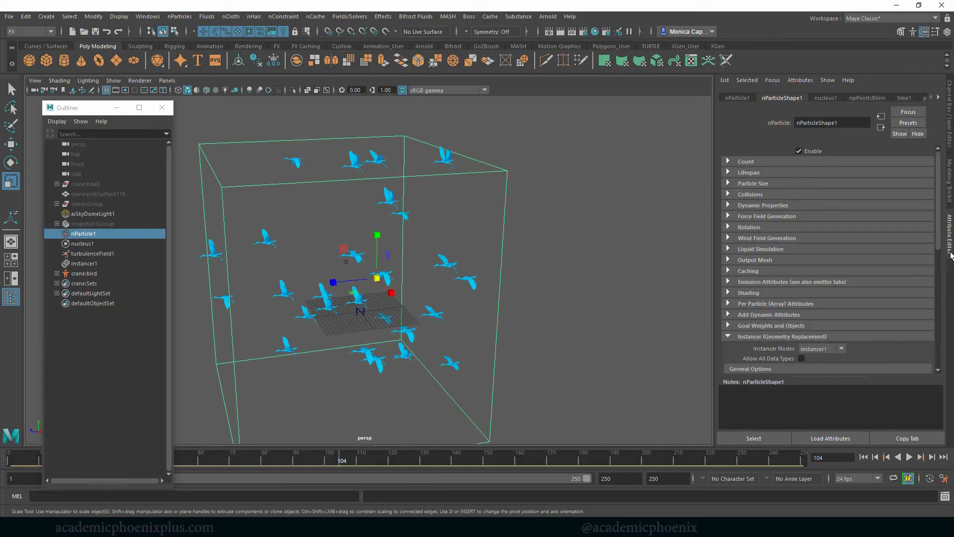
{"action": "left_click_drag", "start_coordinate": [941, 247], "coordinate": [941, 329]}
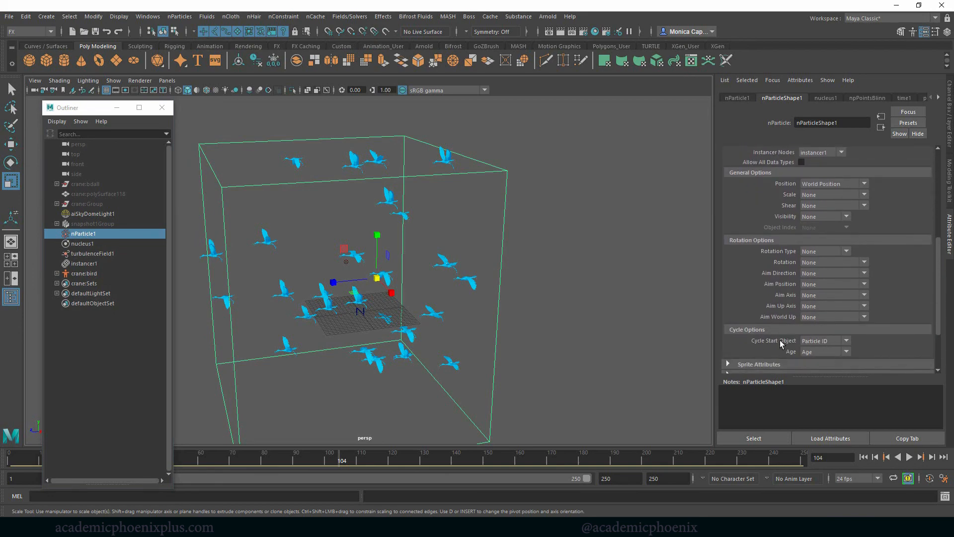
- Try Cycle Start Object None in a playback from the first frame, and set it back to Particle ID
{"action": "left_click", "coordinate": [825, 341]}
{"action": "left_click", "coordinate": [824, 351]}
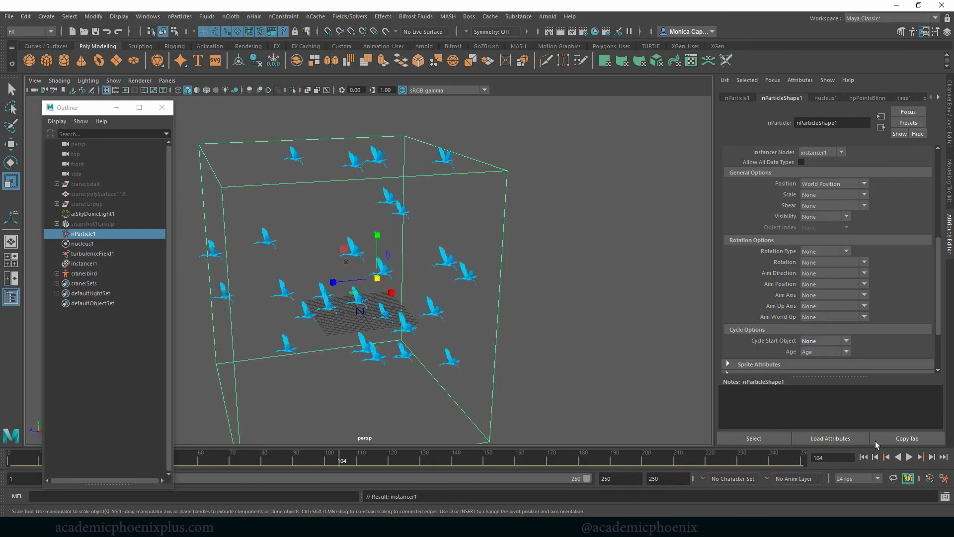
{"action": "left_click", "coordinate": [865, 457]}
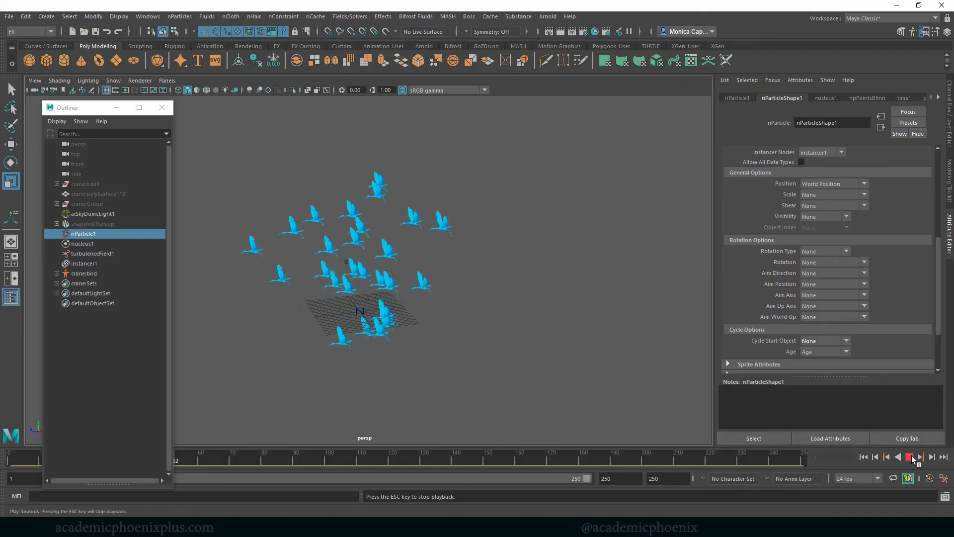
{"action": "left_click", "coordinate": [911, 457]}
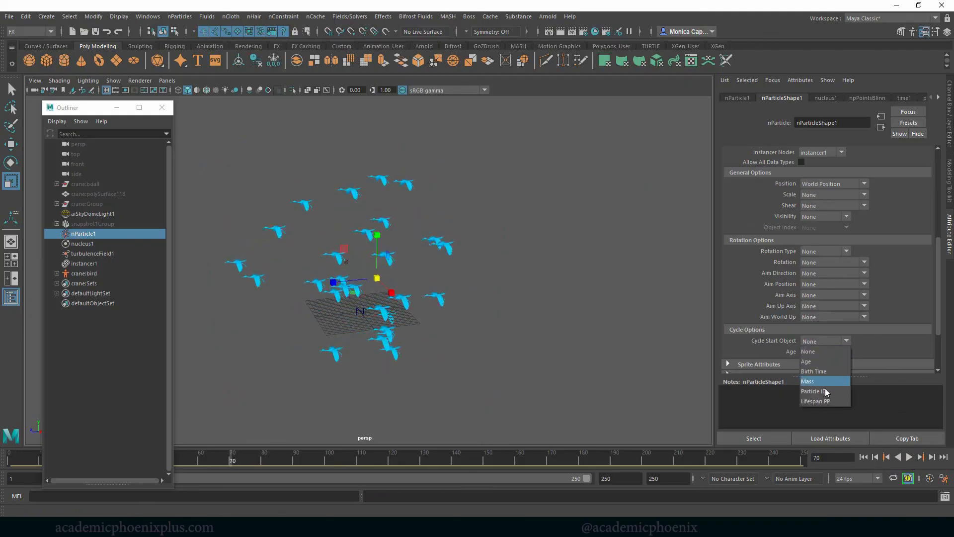
{"action": "left_click", "coordinate": [827, 391]}
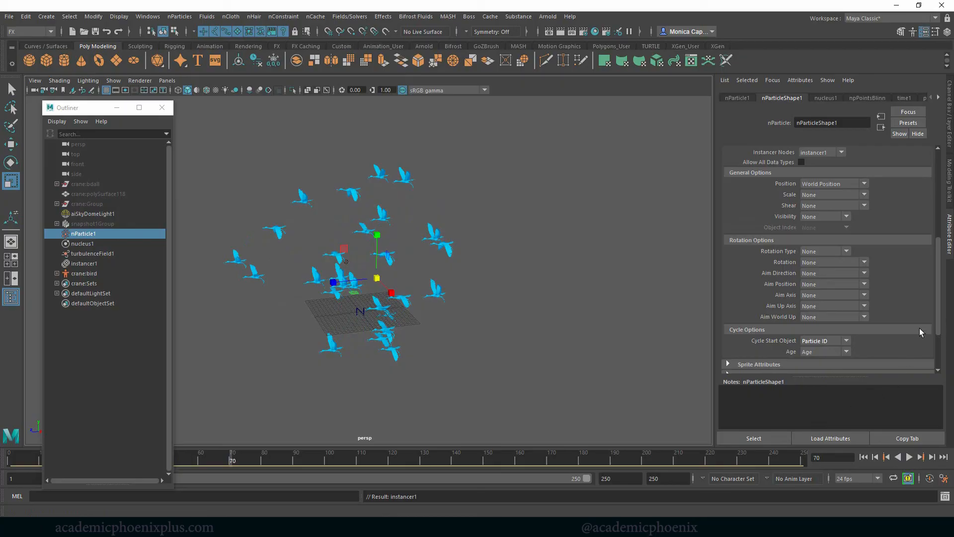
- Set the instancer's Aim Direction to Velocity, play the simulation from the start and return to the first frame
{"action": "left_click_drag", "start_coordinate": [940, 318], "coordinate": [944, 308]}
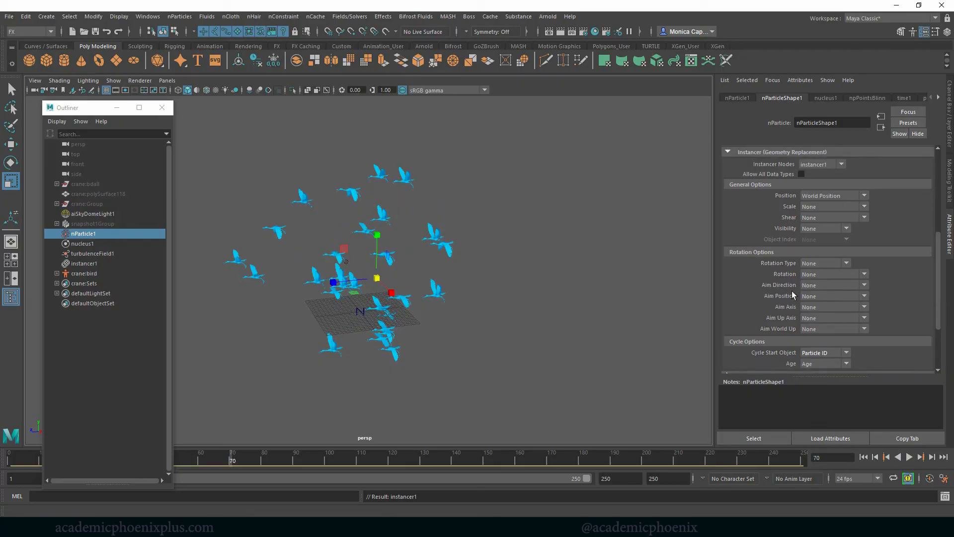
{"action": "left_click", "coordinate": [814, 286]}
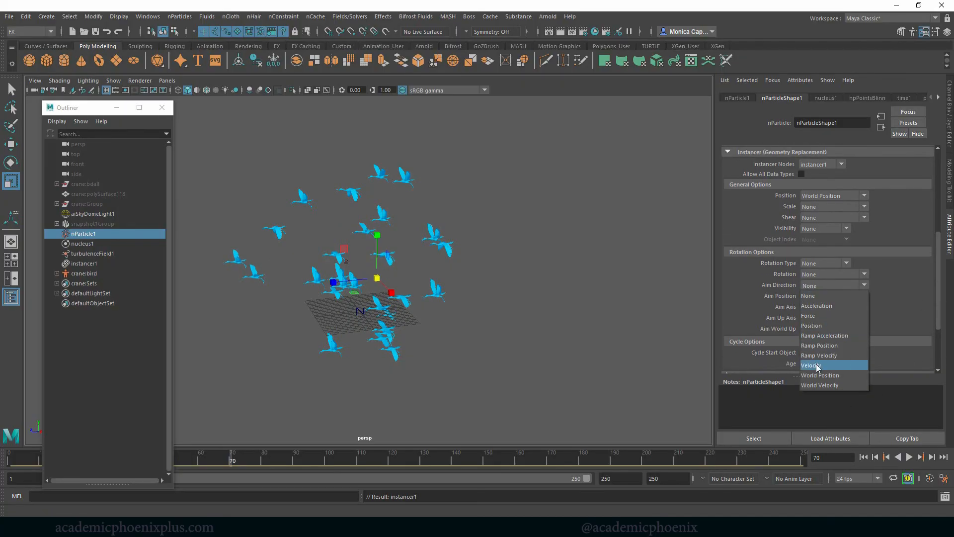
{"action": "left_click", "coordinate": [817, 366]}
{"action": "left_click", "coordinate": [865, 458]}
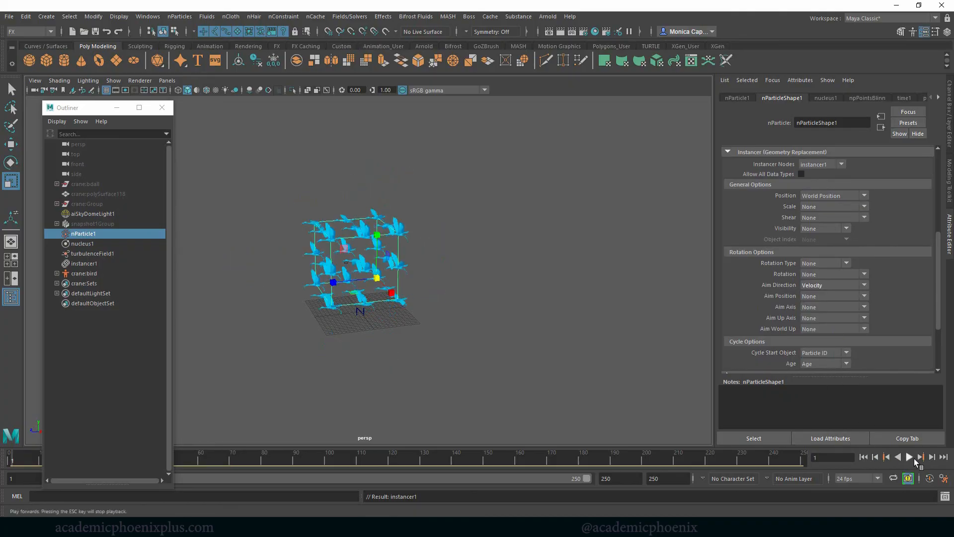
{"action": "left_click", "coordinate": [911, 457]}
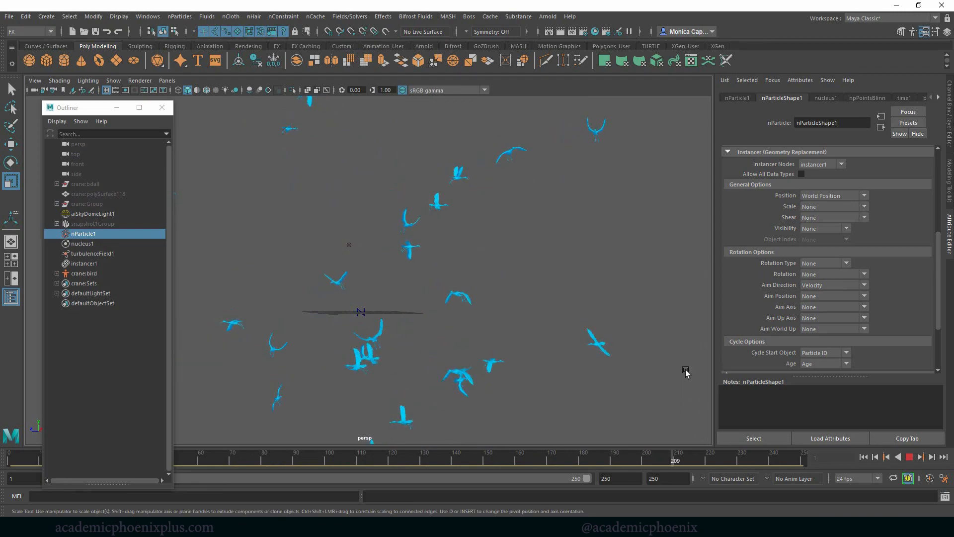
{"action": "left_click", "coordinate": [908, 457]}
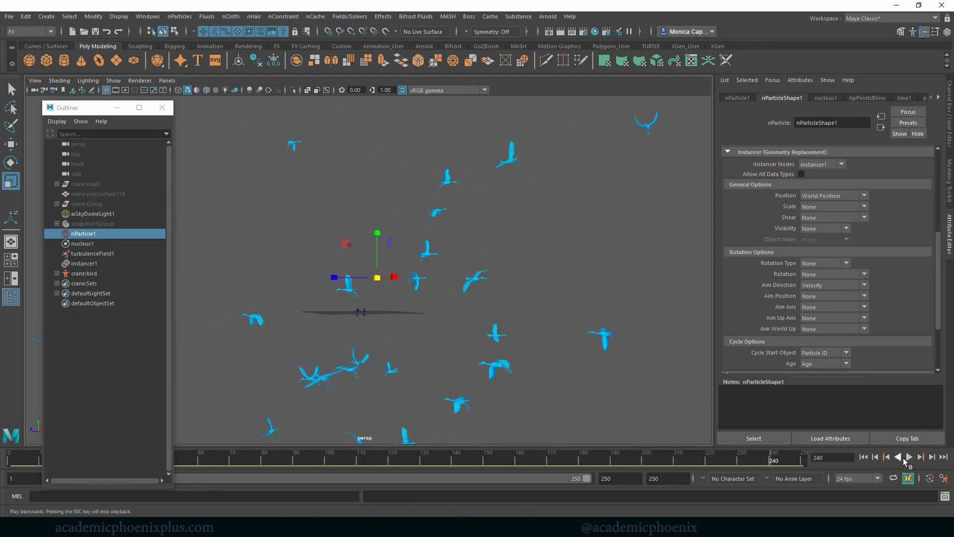
{"action": "left_click", "coordinate": [865, 457]}
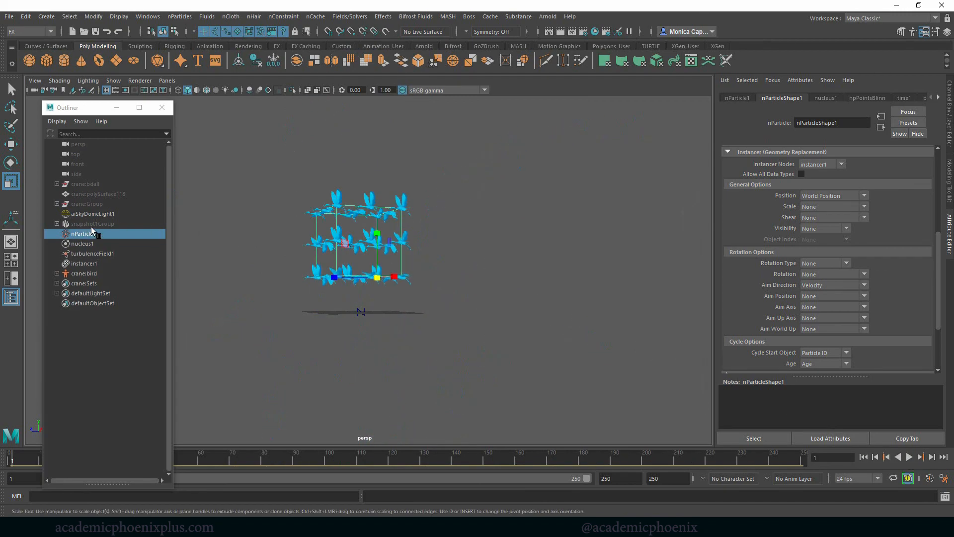
- Unhide snapshot1Group and select all its meshes from transform1_1 to transform1_27
{"action": "middle_click_drag", "start_coordinate": [91, 227], "coordinate": [62, 224]}
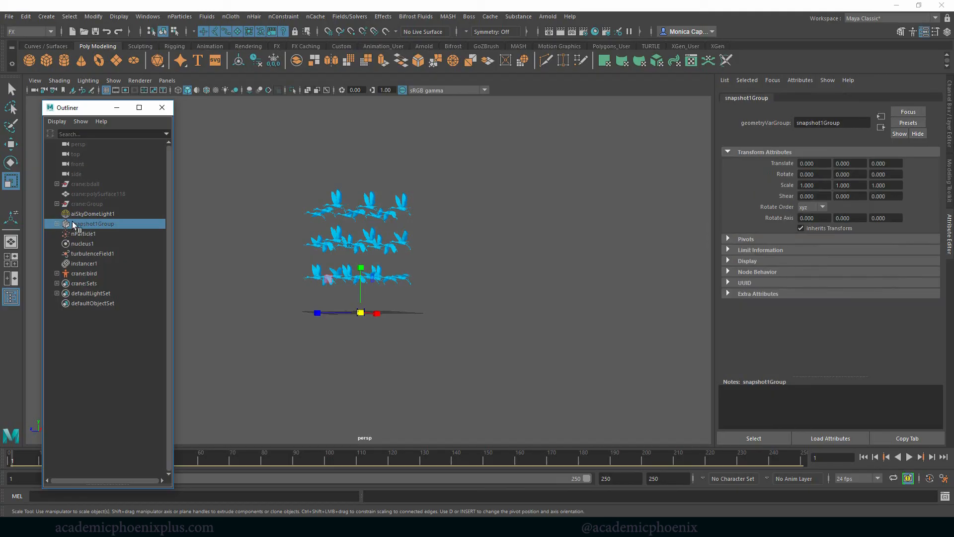
{"action": "key", "text": "shift+h"}
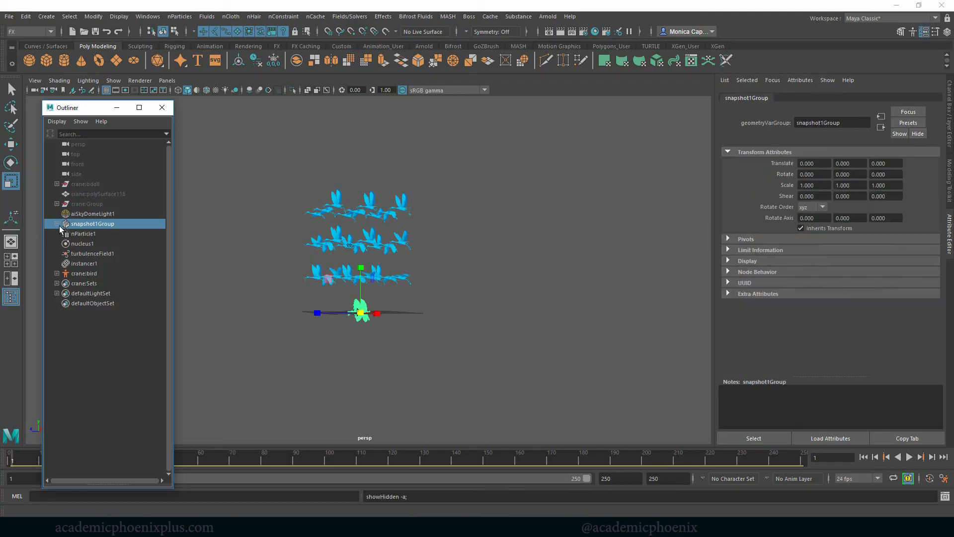
{"action": "left_click", "coordinate": [58, 225]}
{"action": "left_click", "coordinate": [80, 233]}
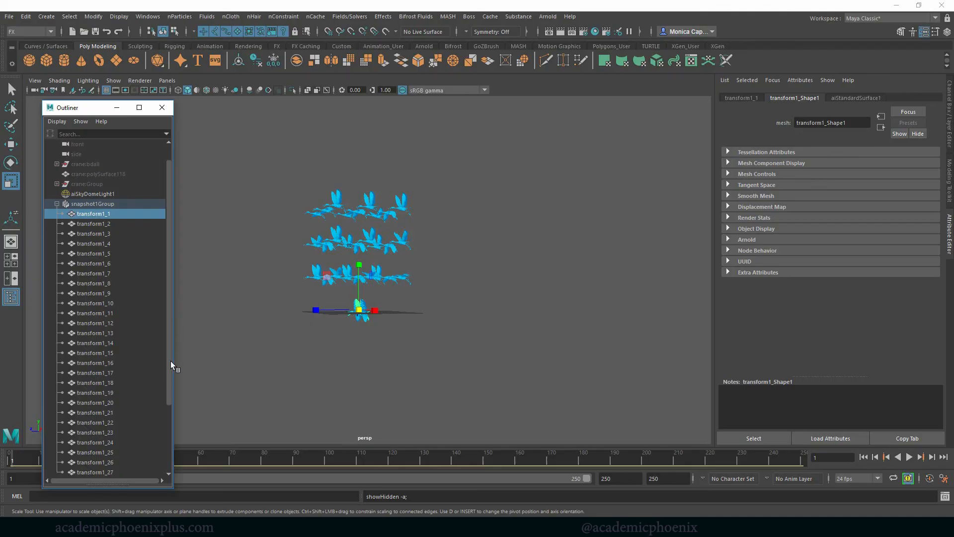
{"action": "scroll", "coordinate": [121, 392], "scroll_direction": "down", "scroll_amount": 3}
{"action": "left_click", "coordinate": [94, 392], "text": "shift"}
- Rotate the selected snapshot meshes about 101 degrees around the Y axis
{"action": "right_click_drag", "start_coordinate": [400, 260], "coordinate": [588, 309], "text": "alt"}
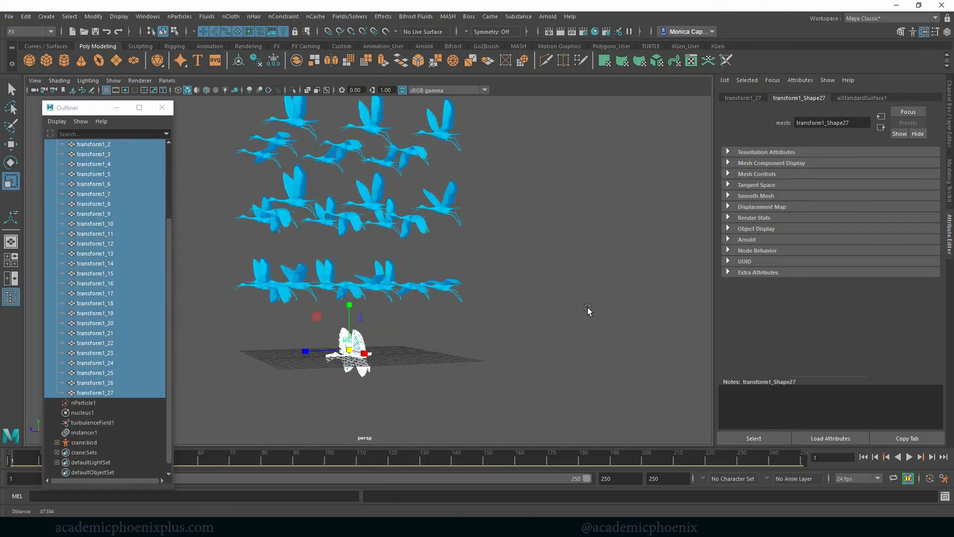
{"action": "left_click_drag", "start_coordinate": [419, 318], "coordinate": [438, 327], "text": "alt"}
{"action": "key", "text": "e"}
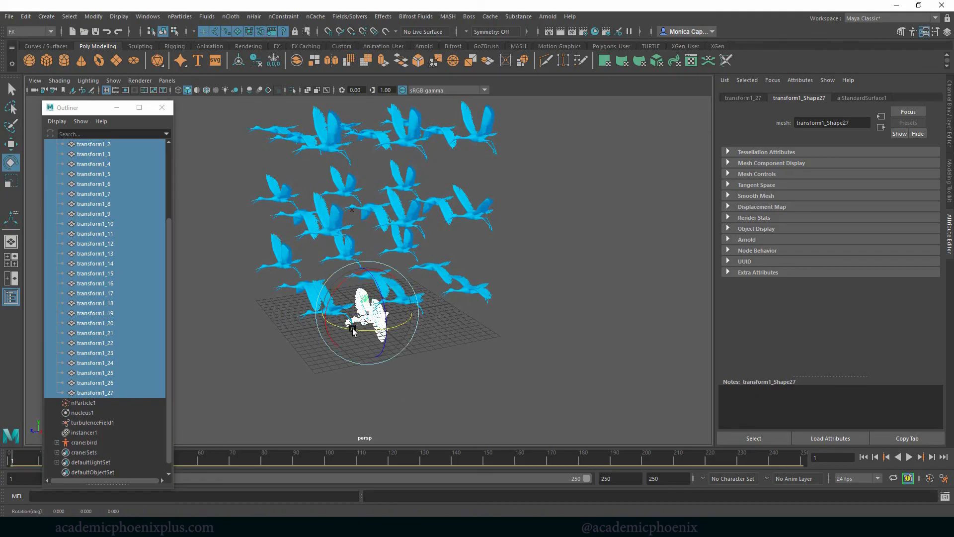
{"action": "left_click_drag", "start_coordinate": [352, 329], "coordinate": [415, 318]}
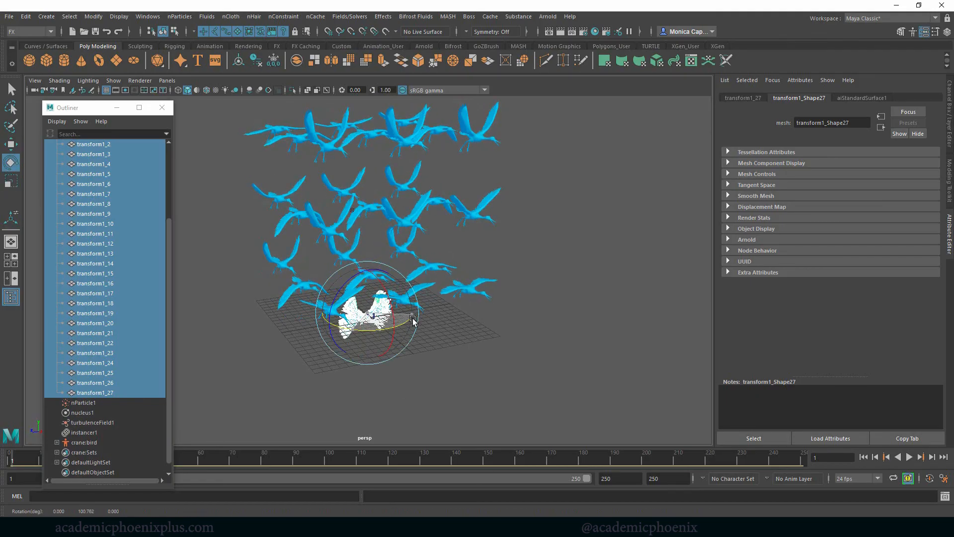
- Play the simulation and check whether the rotated cranes face their direction of travel
{"action": "left_click", "coordinate": [275, 62]}
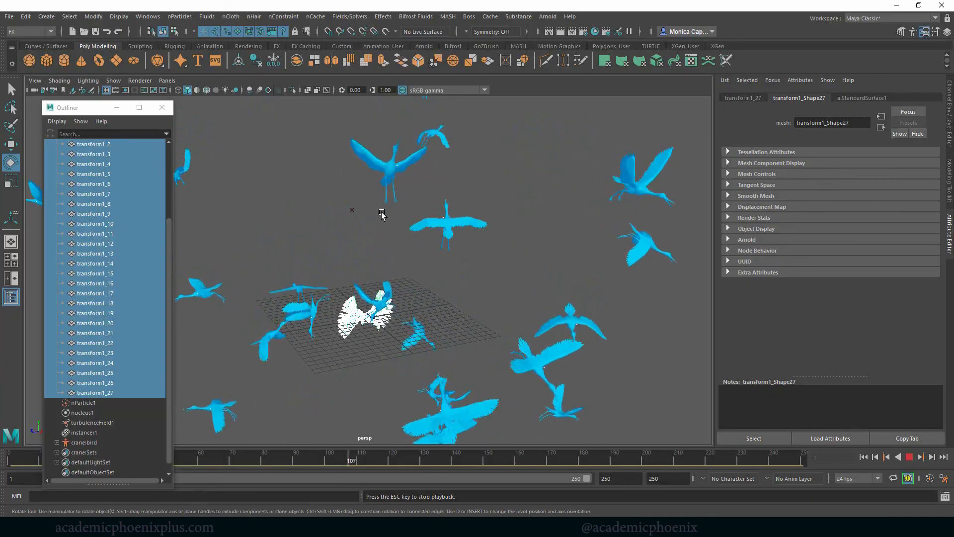
{"action": "left_click_drag", "start_coordinate": [383, 213], "coordinate": [464, 254], "text": "alt"}
{"action": "scroll", "coordinate": [418, 244], "scroll_direction": "down", "scroll_amount": 2}
{"action": "scroll", "coordinate": [461, 239], "scroll_direction": "down", "scroll_amount": 1}
{"action": "scroll", "coordinate": [462, 239], "scroll_direction": "down", "scroll_amount": 1}
{"action": "left_click_drag", "start_coordinate": [465, 304], "coordinate": [472, 272], "text": "alt"}
{"action": "scroll", "coordinate": [471, 273], "scroll_direction": "down", "scroll_amount": 1}
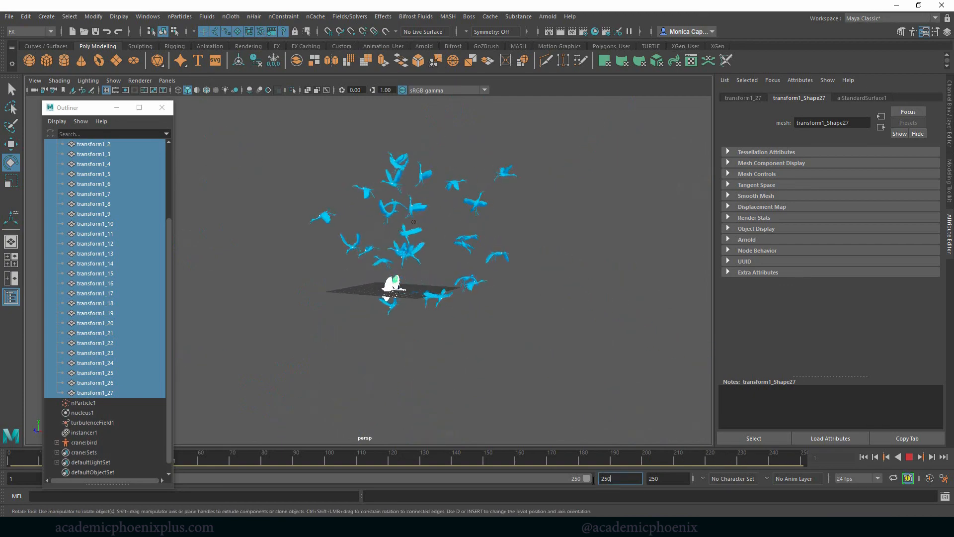
- Extend the playback range's end frame to 500 and stop the simulation
{"action": "key", "text": "BackSpace"}
{"action": "key", "text": "BackSpace"}
{"action": "key", "text": "BackSpace"}
{"action": "type", "text": "500"}
{"action": "key", "text": "Return"}
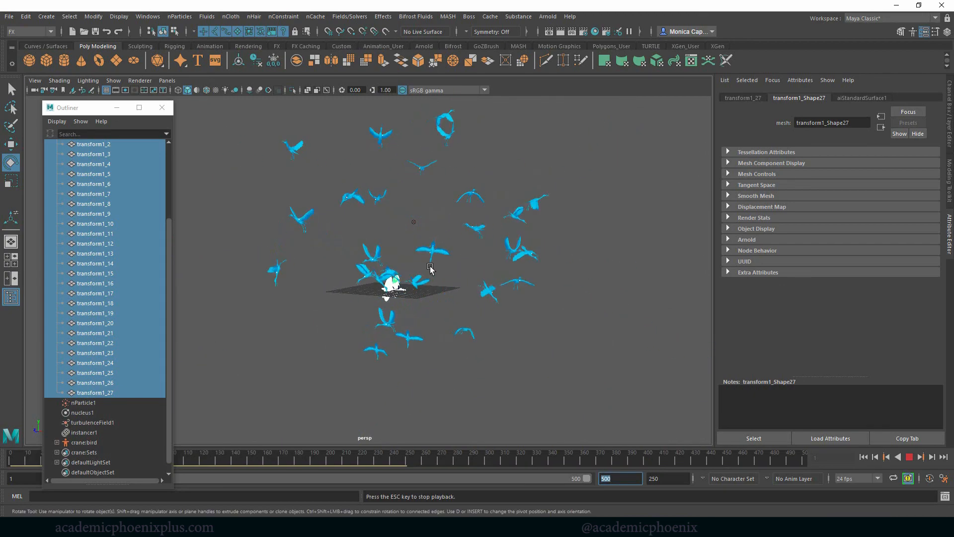
{"action": "left_click", "coordinate": [919, 457]}
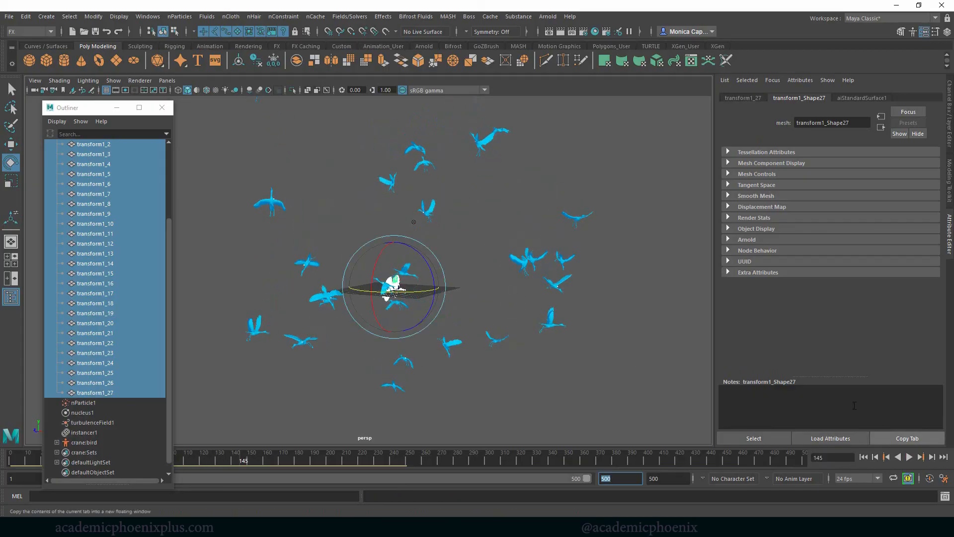
{"action": "left_click_drag", "start_coordinate": [588, 272], "coordinate": [575, 305], "text": "alt"}
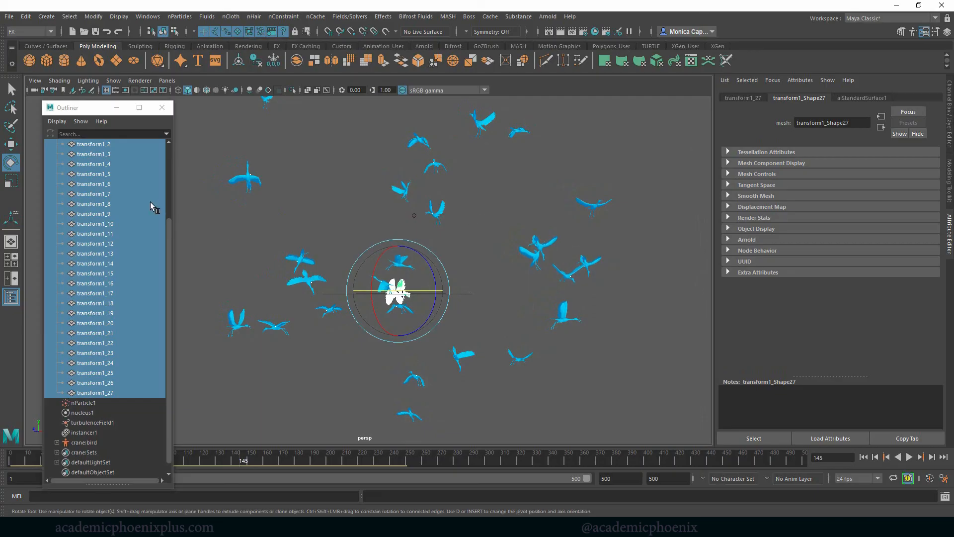
- Examine the flock's flight direction and wing motion from several angles during playback
{"action": "scroll", "coordinate": [170, 208], "scroll_direction": "up", "scroll_amount": 2}
{"action": "left_click", "coordinate": [115, 182]}
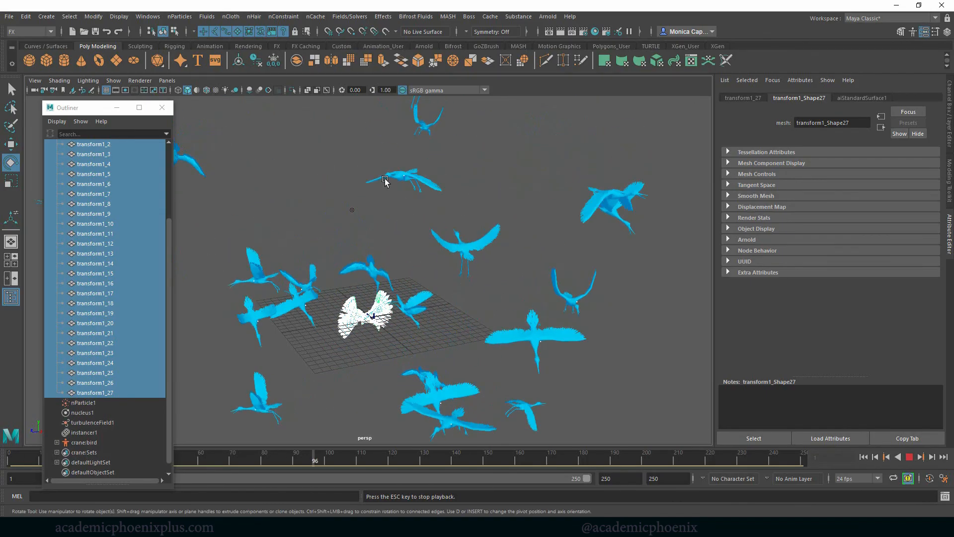
{"action": "left_click_drag", "start_coordinate": [396, 218], "coordinate": [537, 261], "text": "alt"}
{"action": "right_click_drag", "start_coordinate": [537, 262], "coordinate": [415, 243], "text": "alt"}
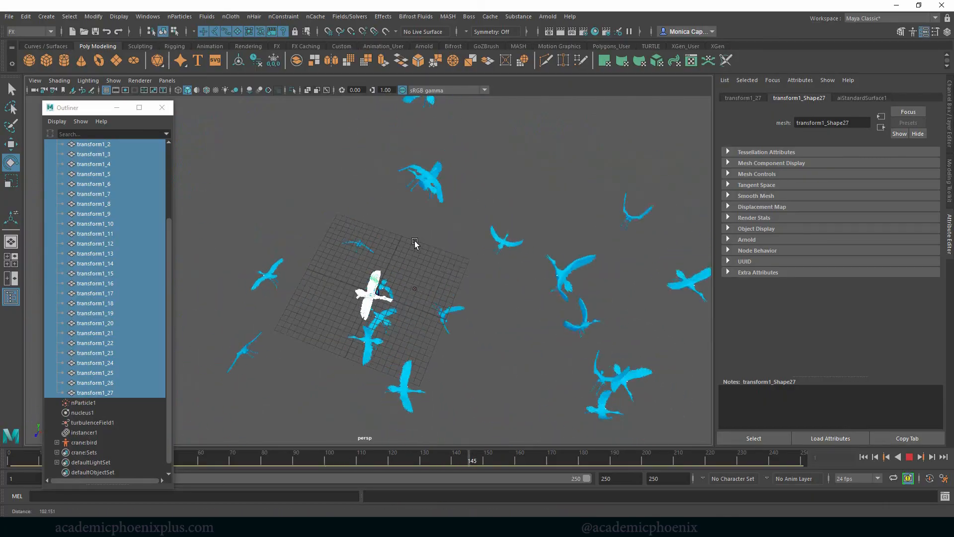
{"action": "left_click_drag", "start_coordinate": [415, 243], "coordinate": [464, 254], "text": "alt"}
{"action": "right_click_drag", "start_coordinate": [464, 254], "coordinate": [446, 232], "text": "alt"}
{"action": "left_click_drag", "start_coordinate": [479, 295], "coordinate": [520, 287], "text": "alt"}
{"action": "right_click_drag", "start_coordinate": [521, 287], "coordinate": [409, 259], "text": "alt"}
{"action": "right_click_drag", "start_coordinate": [467, 267], "coordinate": [517, 283], "text": "alt"}
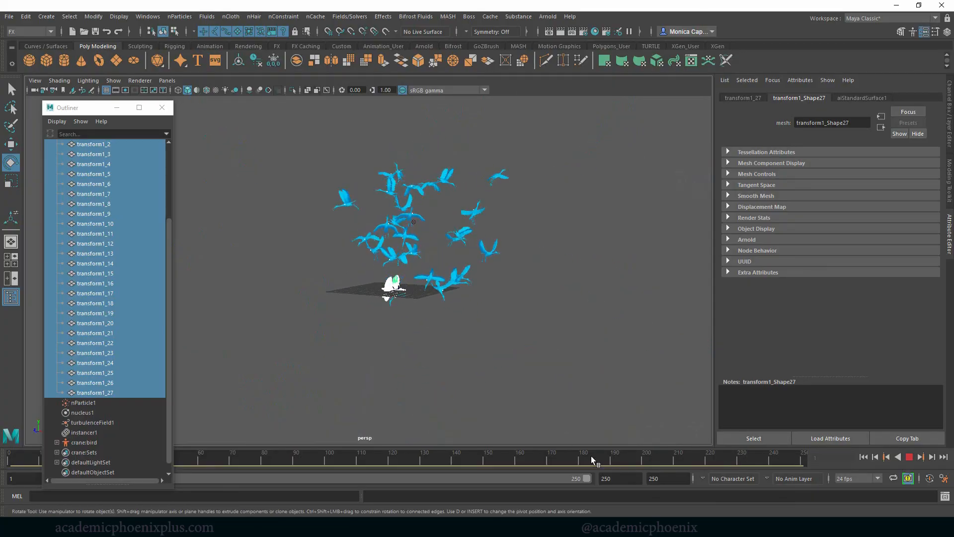
- Set the playback end to frame 500, stop the running simulation and view the spread-out flock
{"action": "key", "text": "BackSpace"}
{"action": "key", "text": "BackSpace"}
{"action": "key", "text": "BackSpace"}
{"action": "type", "text": "500"}
{"action": "key", "text": "Return"}
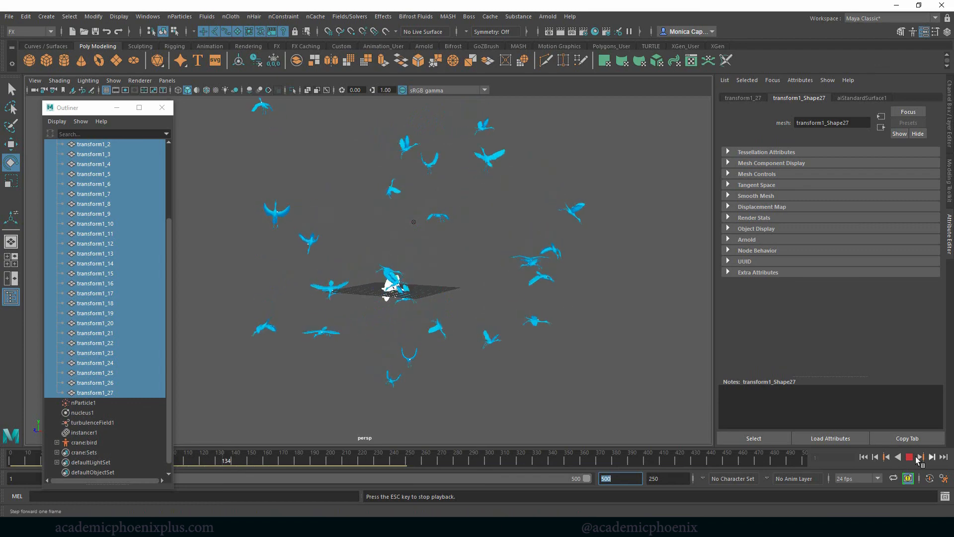
{"action": "key", "text": "Escape"}
{"action": "left_click_drag", "start_coordinate": [587, 273], "coordinate": [576, 304], "text": "alt"}
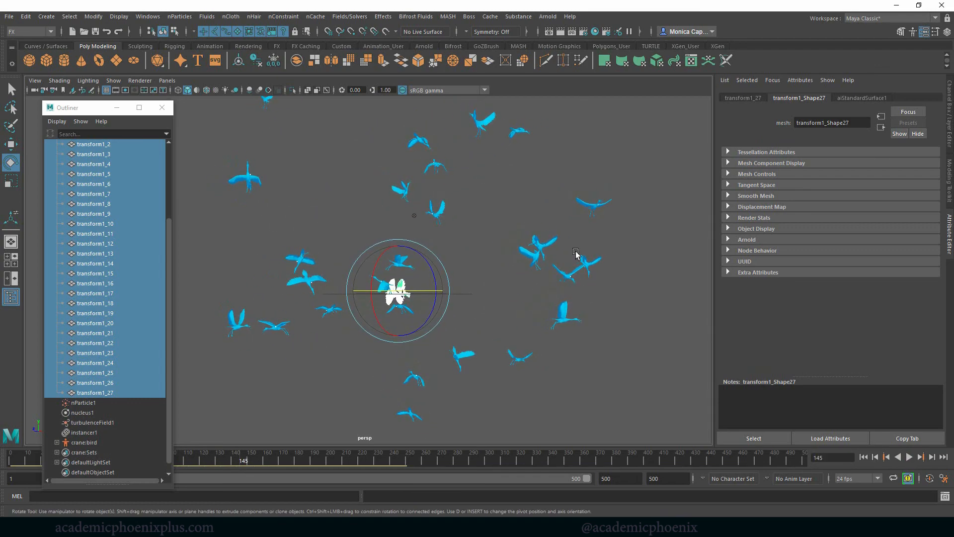